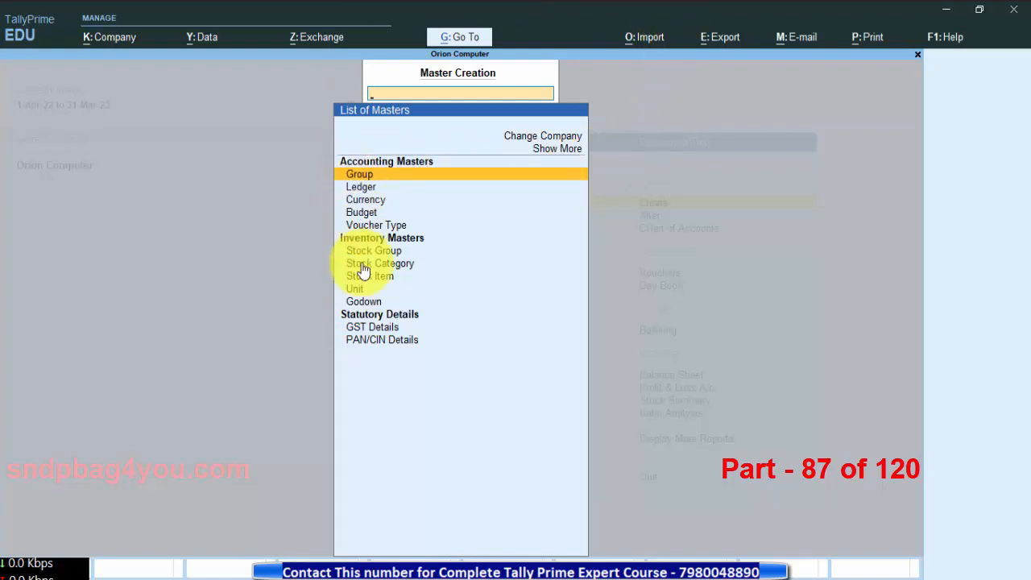
# Step: Show all masters including inactive ones, choose to create a Cost Centre, and enable the Cost Centres feature for the company
pyautogui.click(555, 150)
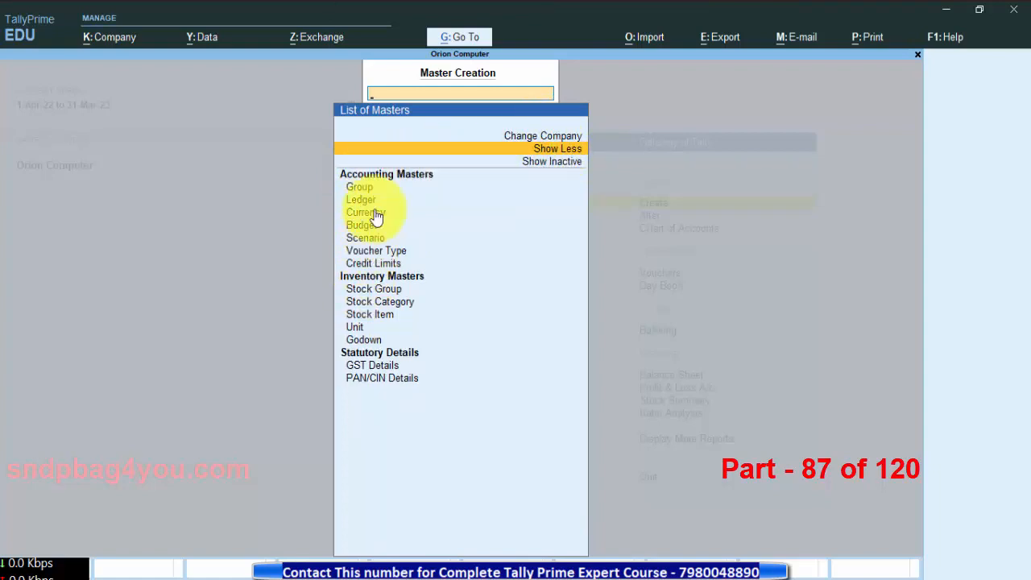
pyautogui.click(549, 164)
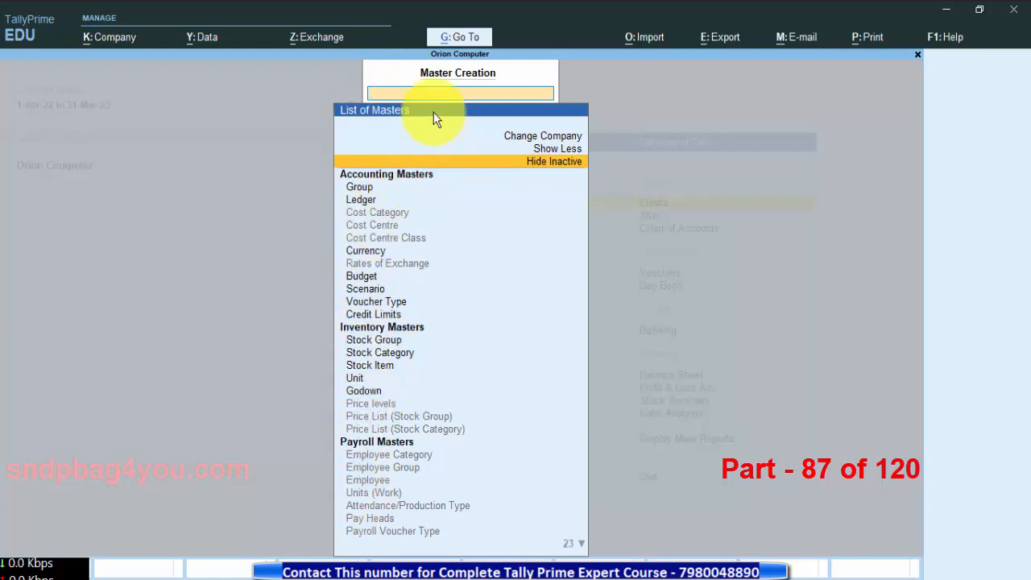
pyautogui.click(375, 229)
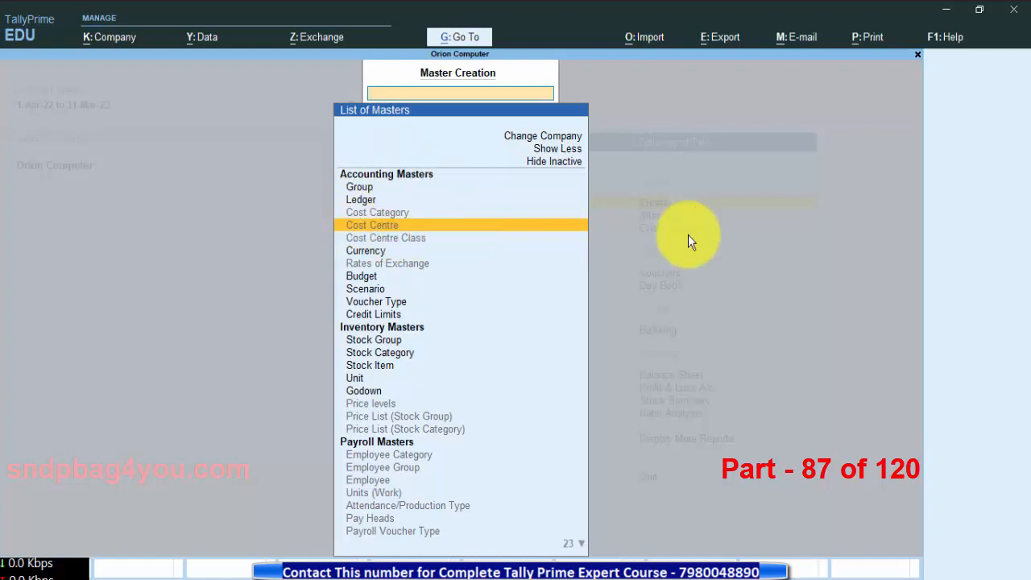
pyautogui.click(383, 231)
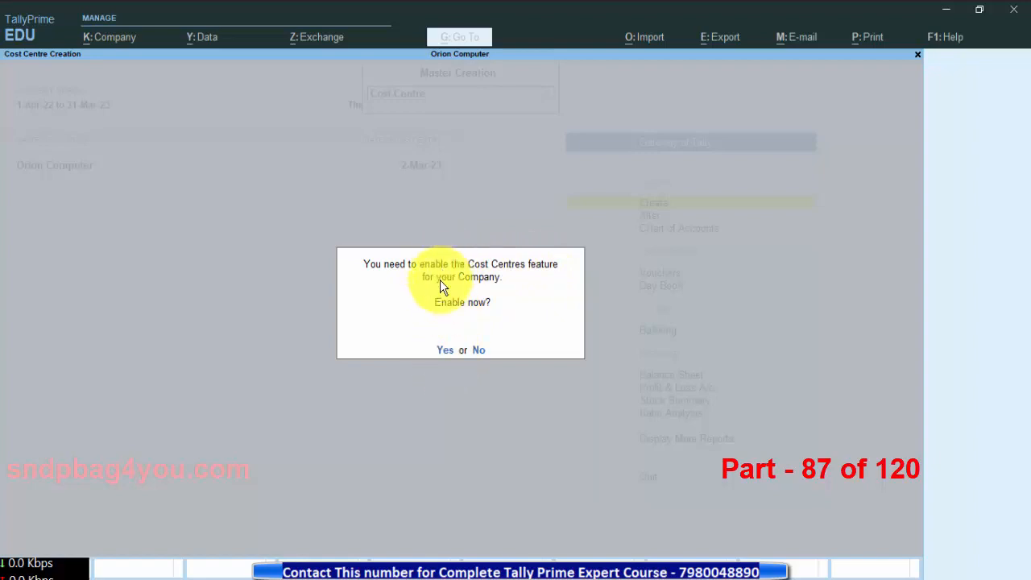
pyautogui.click(445, 351)
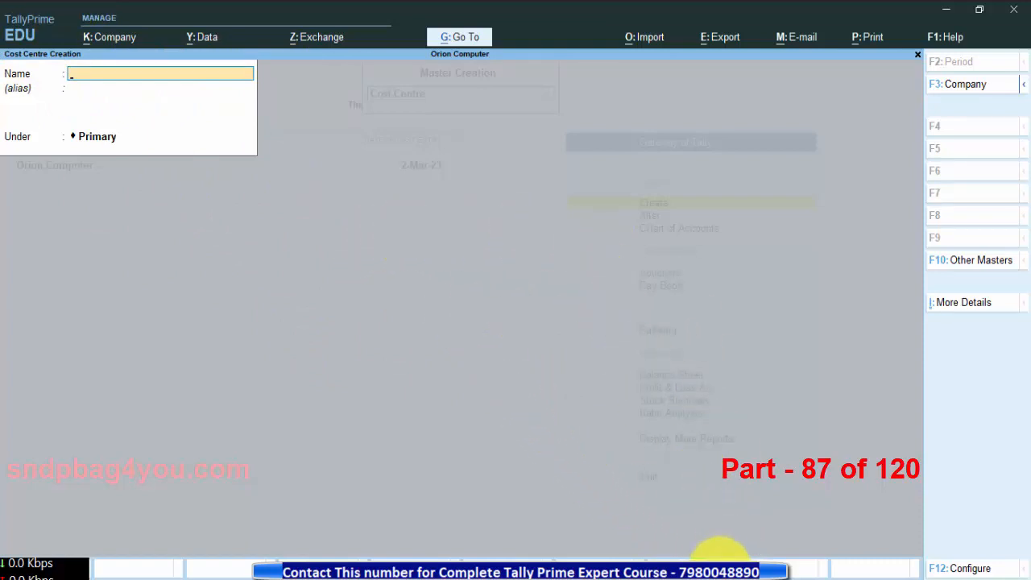
# Step: Switch to Word to review the planned cost centre names and expense heads, and return to TallyPrime
pyautogui.hotkey('alt', 'Tab')
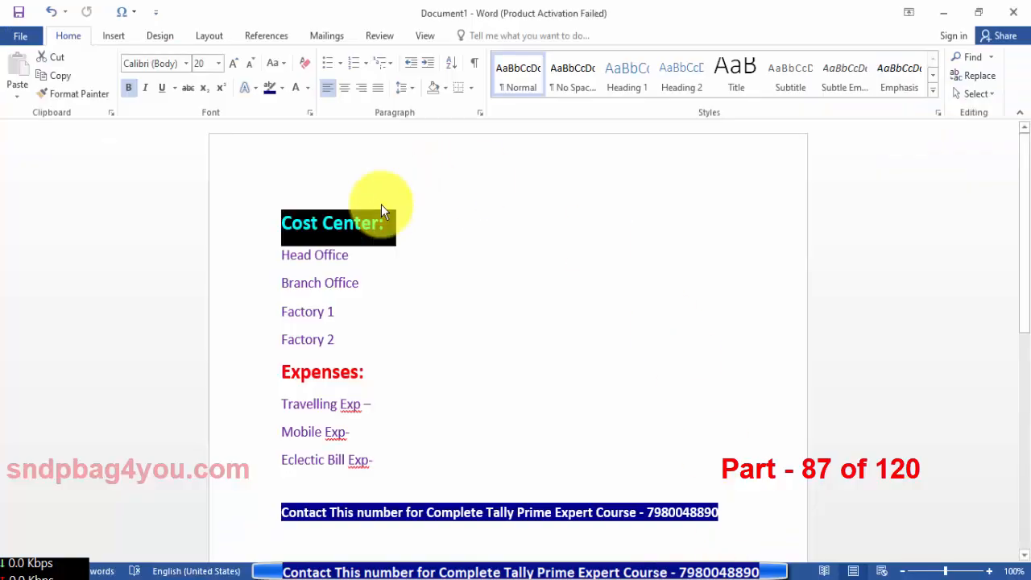
pyautogui.click(344, 259)
pyautogui.tripleClick(346, 254)
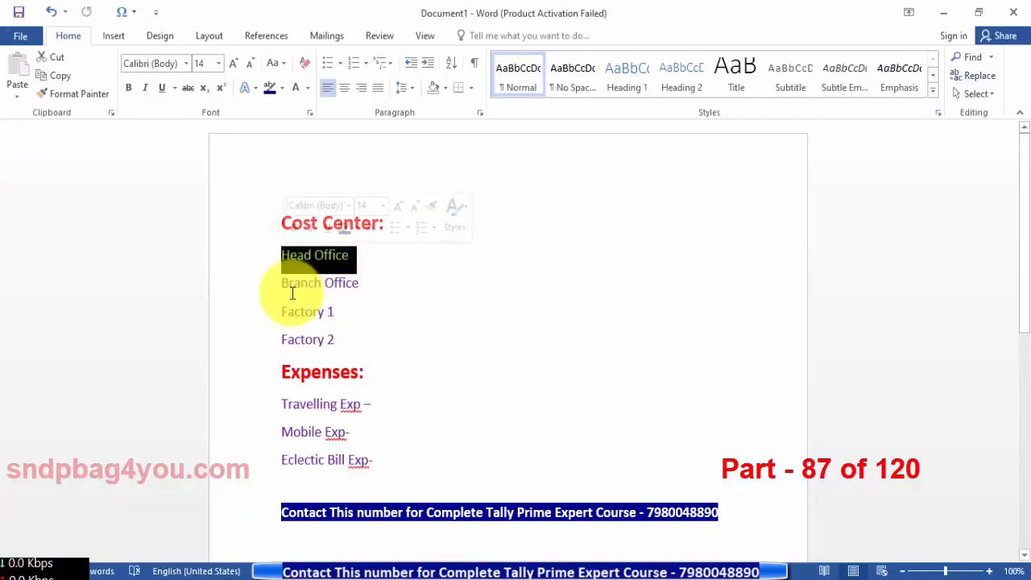
pyautogui.click(937, 13)
pyautogui.click(141, 75)
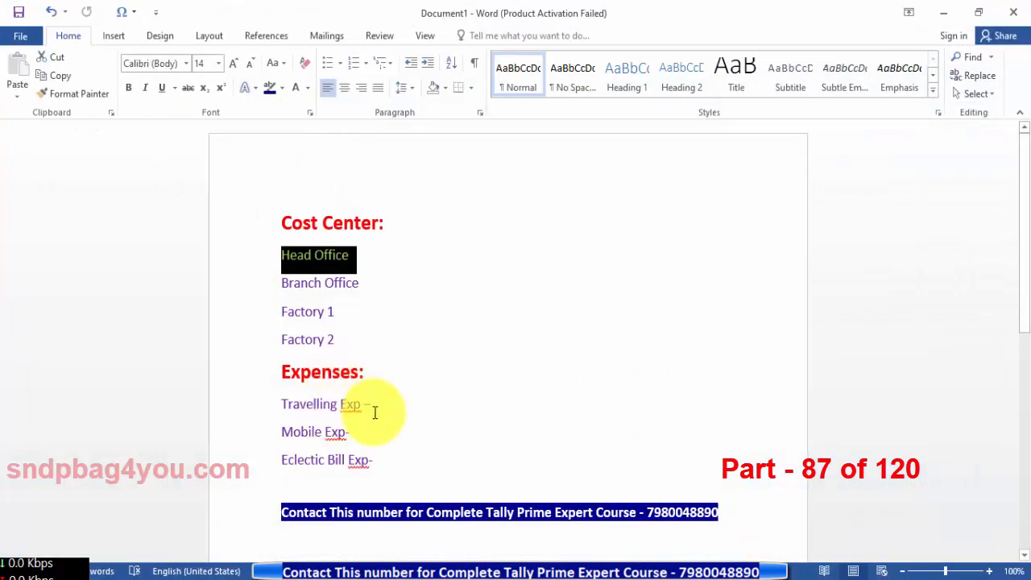
pyautogui.moveTo(375, 405); pyautogui.dragTo(265, 411)
pyautogui.moveTo(362, 436); pyautogui.dragTo(258, 431)
pyautogui.moveTo(382, 466); pyautogui.dragTo(274, 457)
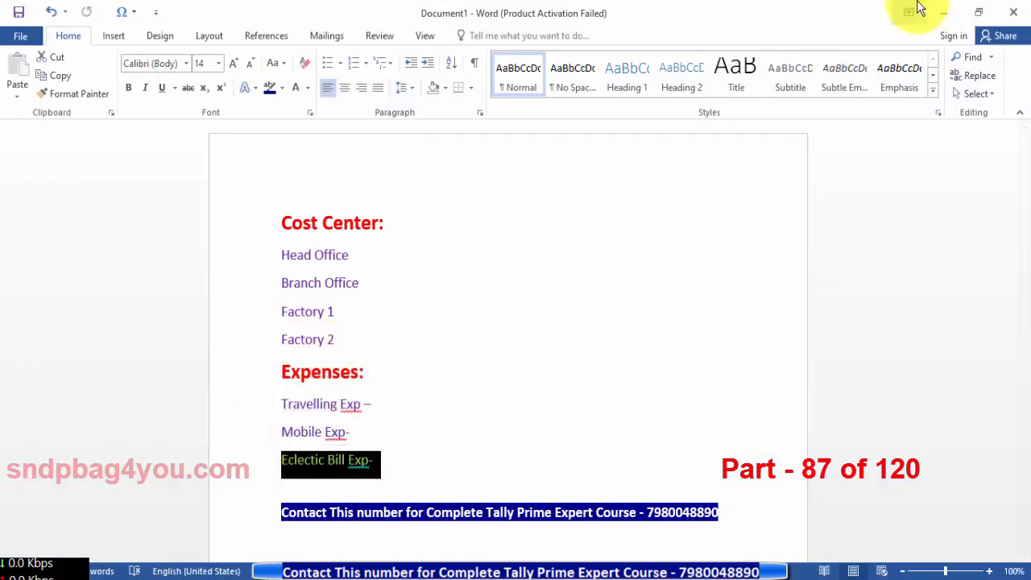
pyautogui.click(943, 14)
# Step: Create a cost centre named "Head Office" under Primary and save it
pyautogui.write('Head')
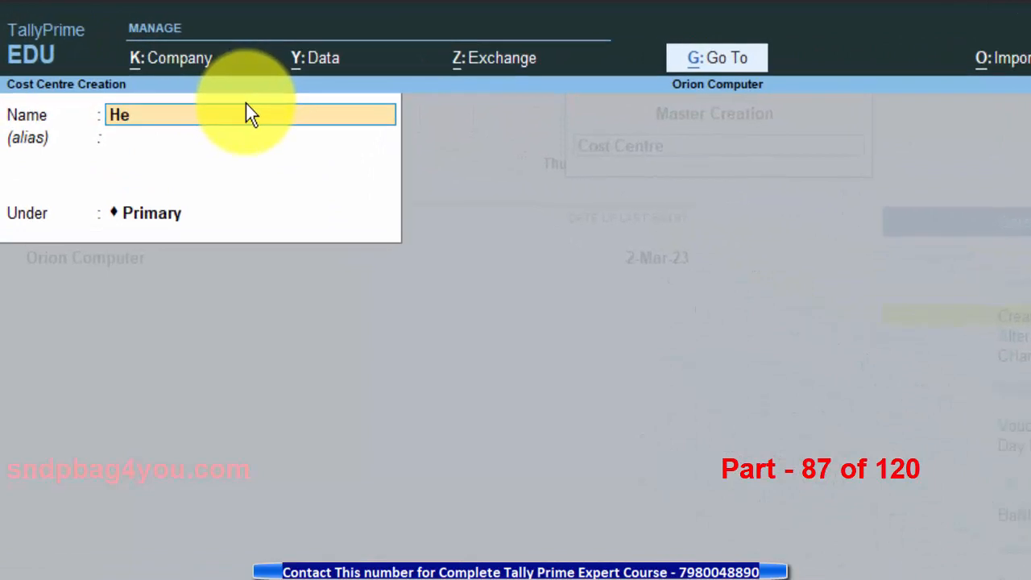
pyautogui.write(' Office')
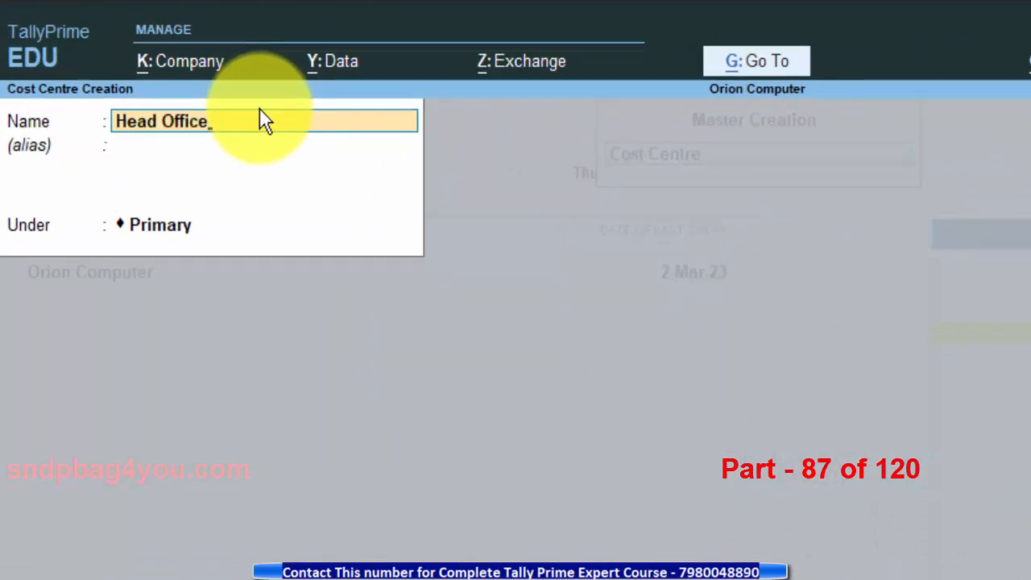
pyautogui.press('Return')
pyautogui.press('Return')
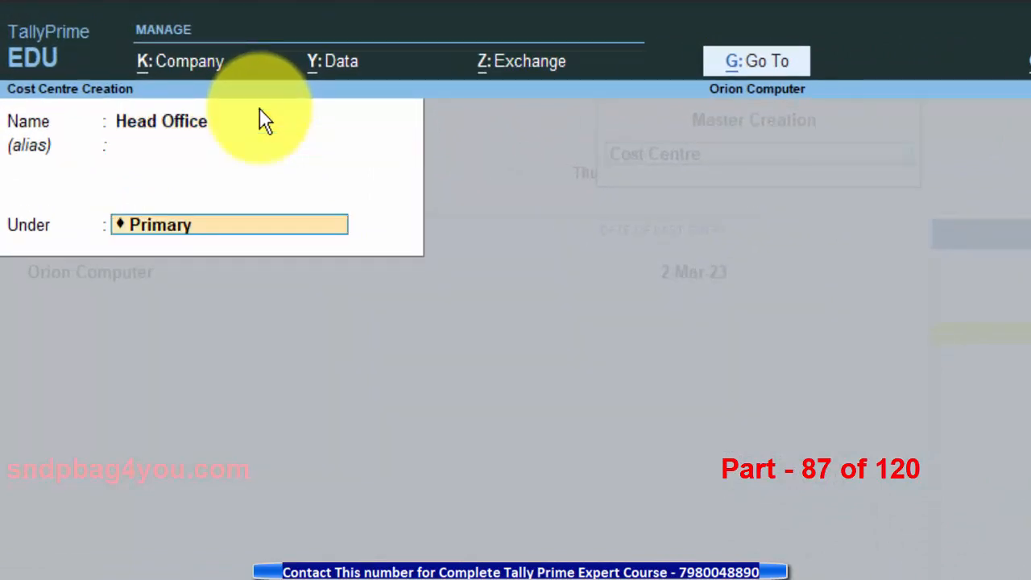
pyautogui.press('Return')
pyautogui.press('Return')
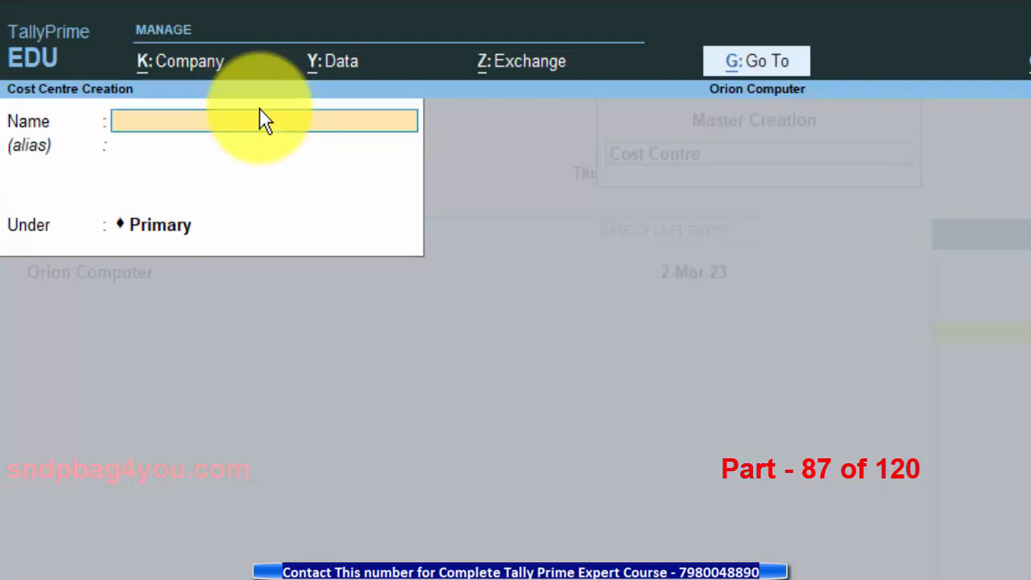
# Step: Create a cost centre named "Branch Office" under Primary and save it
pyautogui.write('Branch Office')
pyautogui.press('Return')
pyautogui.press('Return')
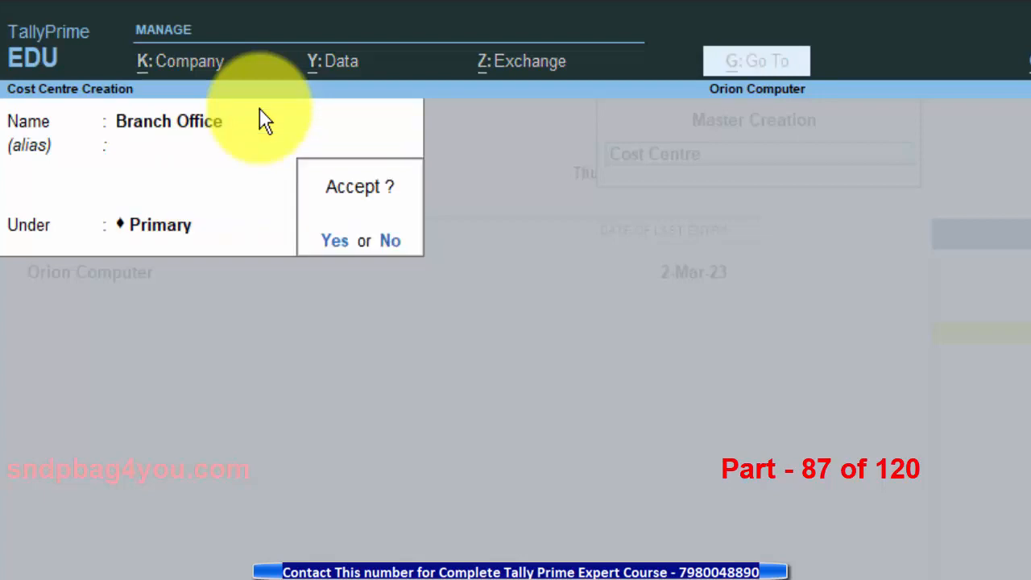
pyautogui.press('Return')
# Step: Create a cost centre named "Factory 1" under Primary and save it
pyautogui.write('Factory 1')
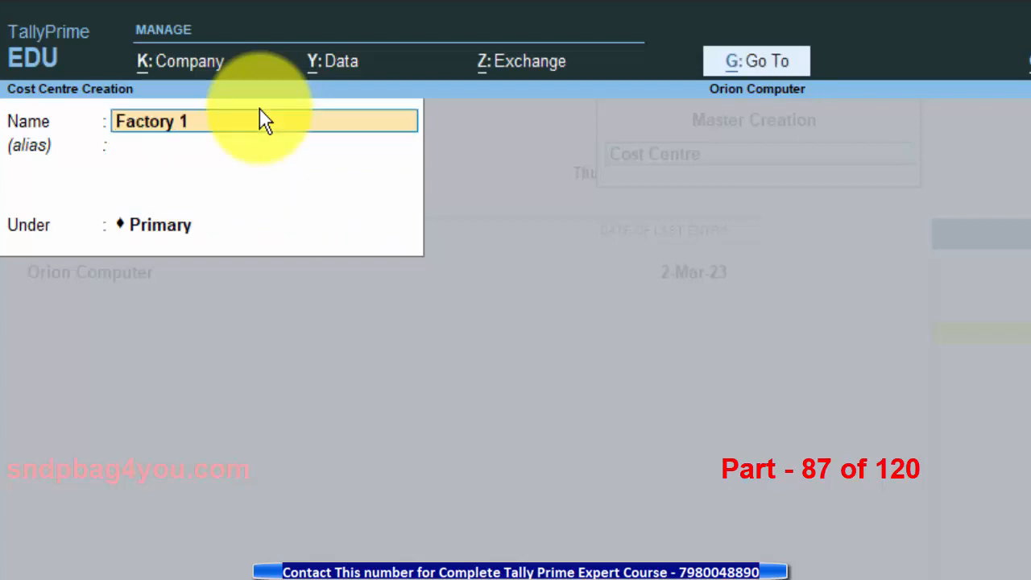
pyautogui.press('Return')
pyautogui.press('Return')
pyautogui.press('Return')
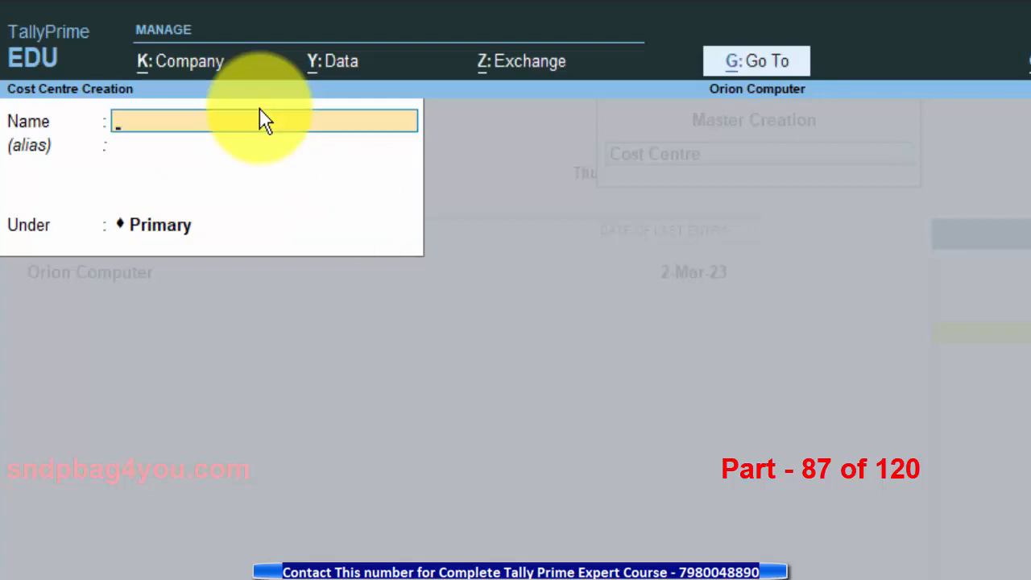
# Step: Create a cost centre named "Factory 2" under Primary, and leave cost centre creation for the Gateway of Tally
pyautogui.write('Factory 2')
pyautogui.press('Return')
pyautogui.press('Return')
pyautogui.press('Return')
pyautogui.press('Return')
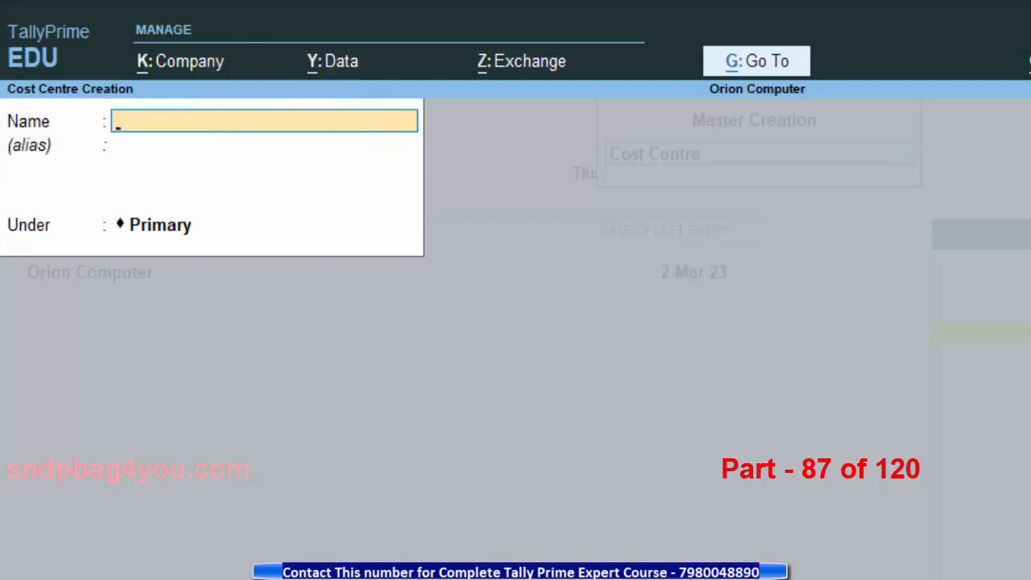
pyautogui.press('Escape')
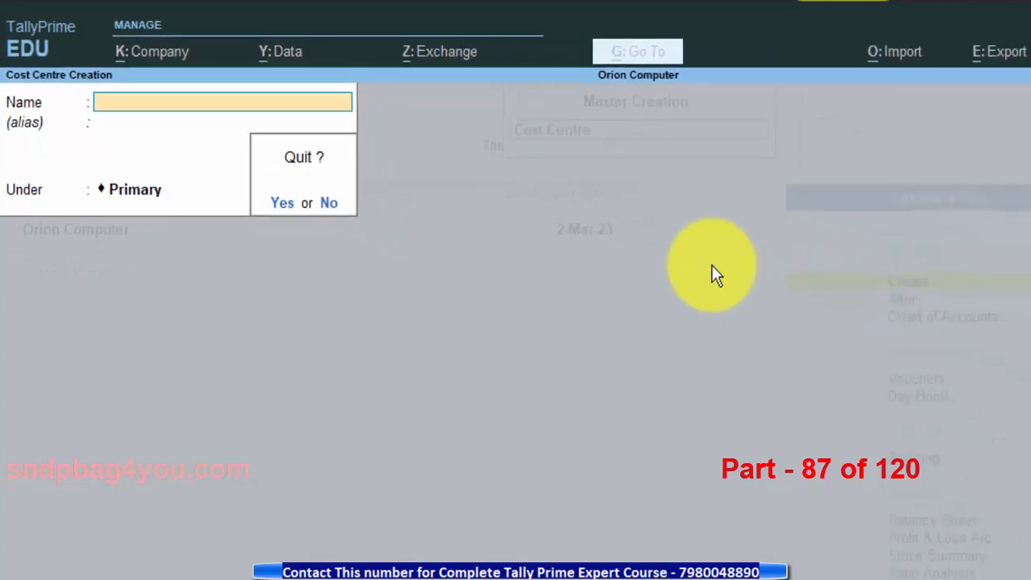
pyautogui.press('y')
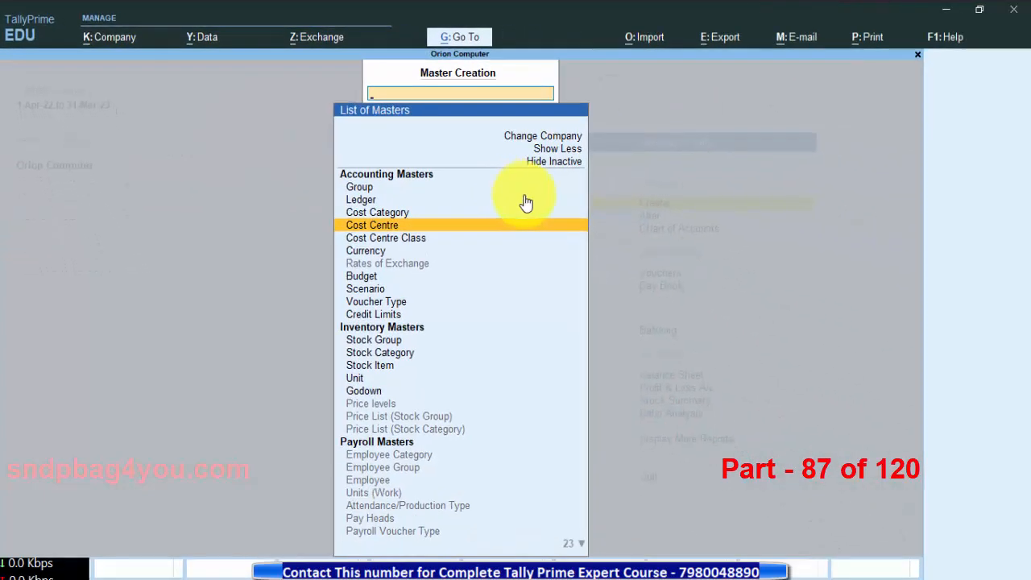
pyautogui.press('Escape')
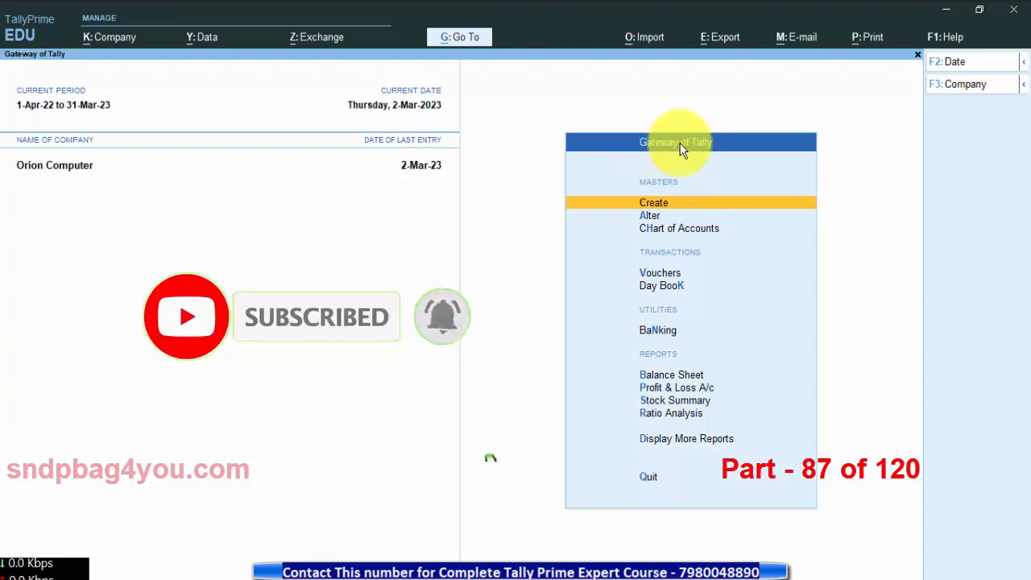
# Step: Open the Branch Office cost centre for alteration, call up its deletion, cancel it, and return to the Gateway of Tally
pyautogui.click(655, 214)
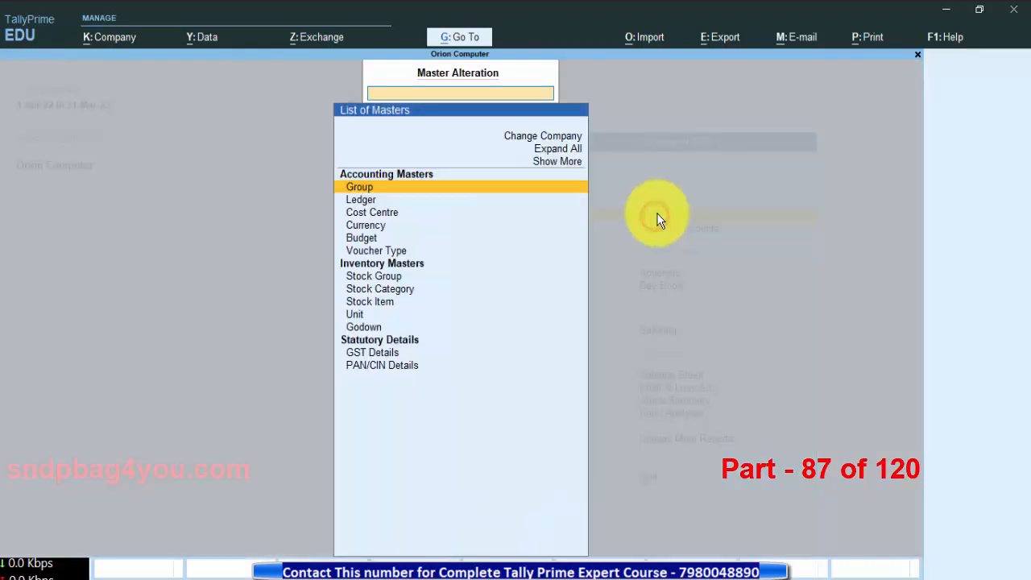
pyautogui.click(366, 213)
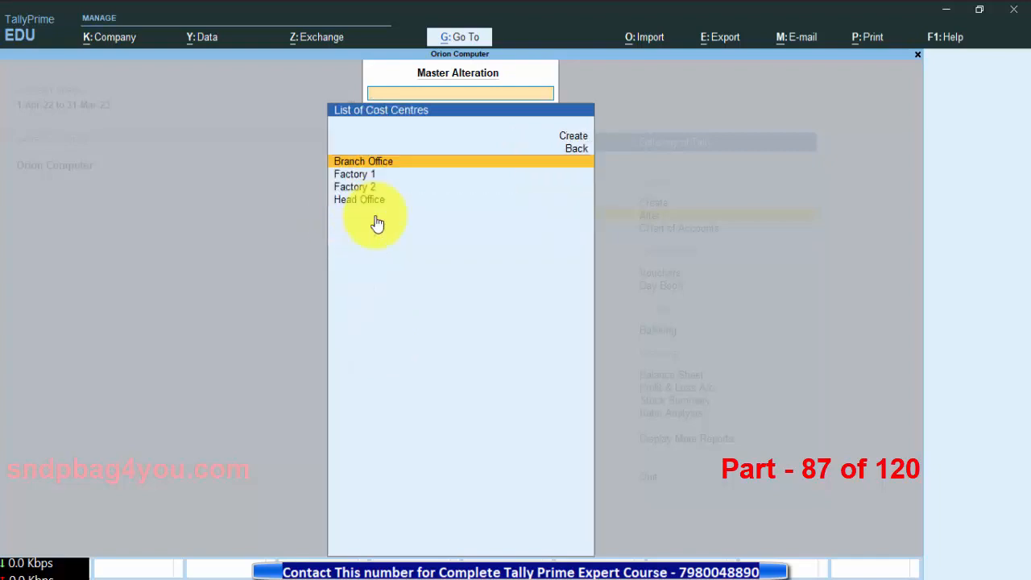
pyautogui.click(369, 164)
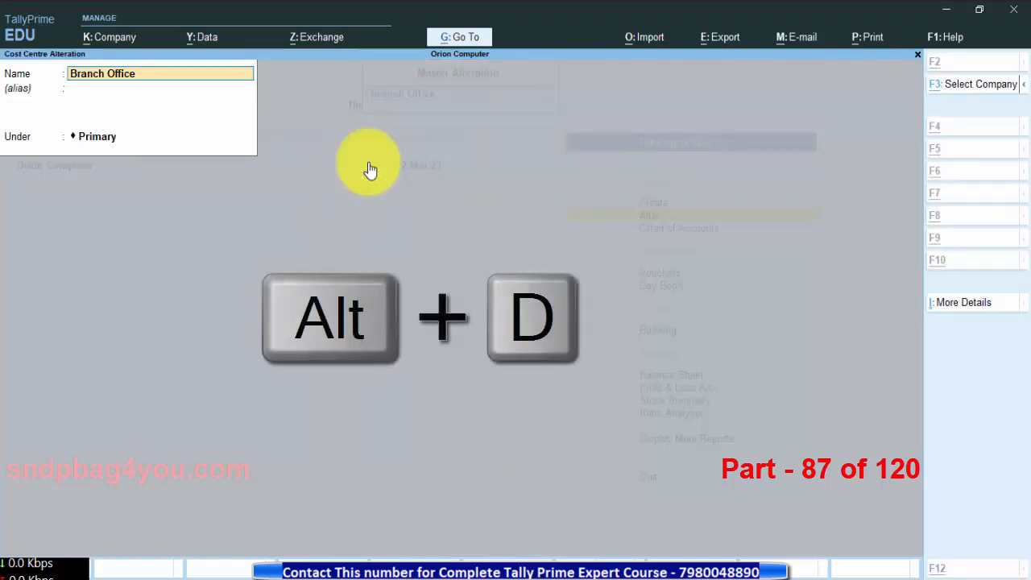
pyautogui.hotkey('alt', 'd')
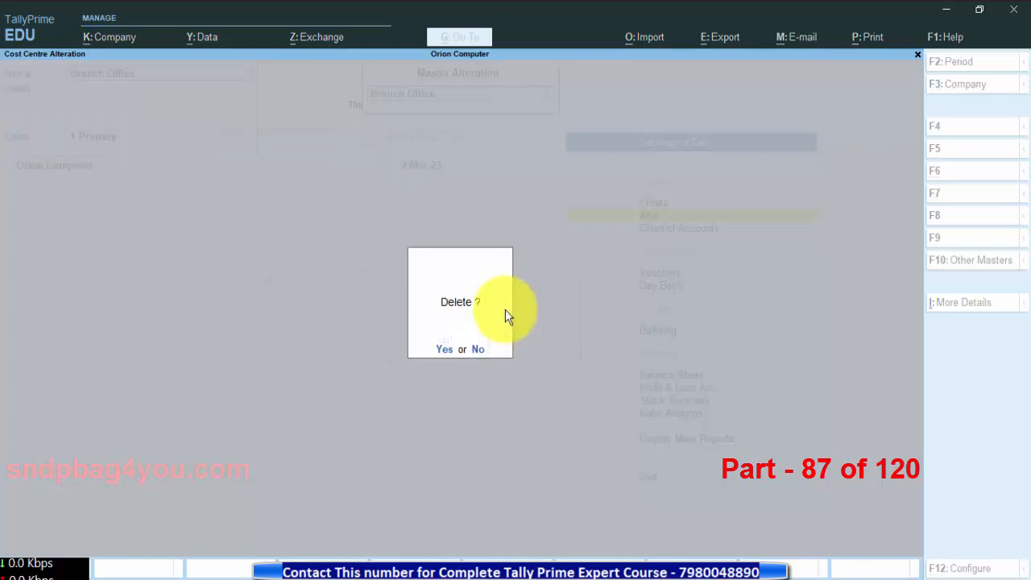
pyautogui.press('Escape')
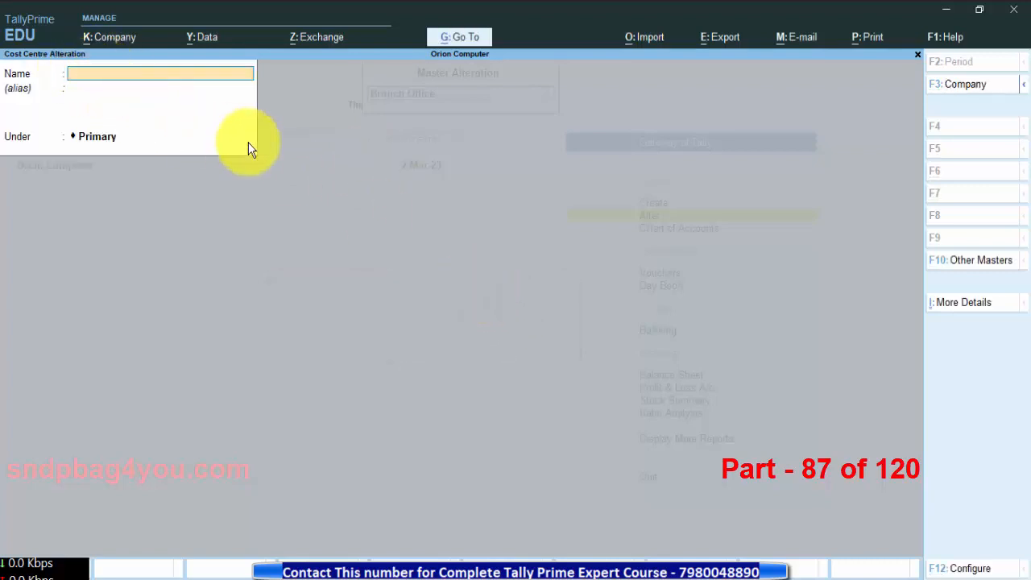
pyautogui.press('Escape')
pyautogui.press('y')
pyautogui.press('Escape')
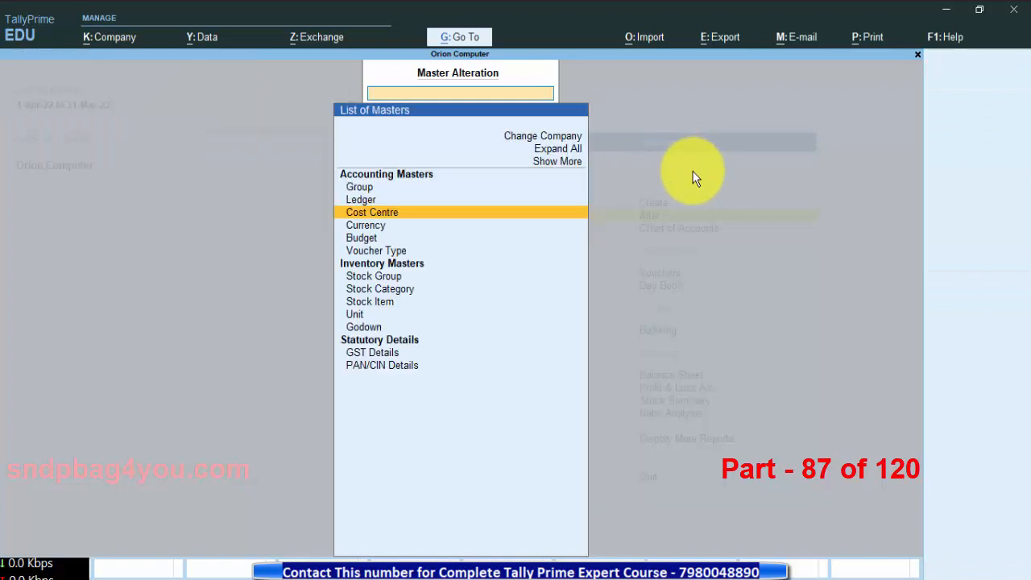
pyautogui.press('Escape')
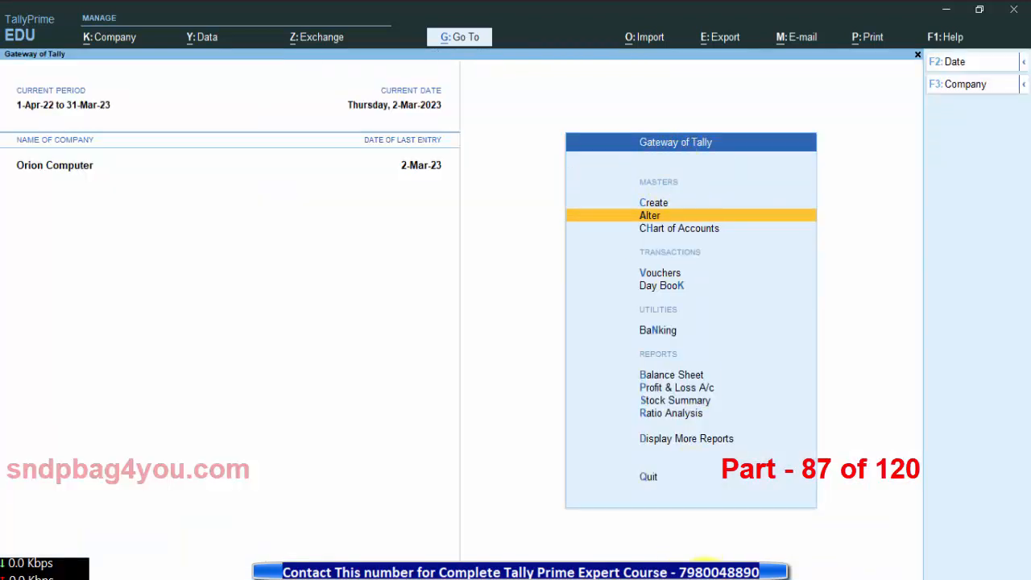
# Step: Switch to Word to check the Travelling, Mobile and Eclectic Bill expense entries, and return to TallyPrime
pyautogui.click(694, 578)
pyautogui.moveTo(371, 406); pyautogui.dragTo(247, 408)
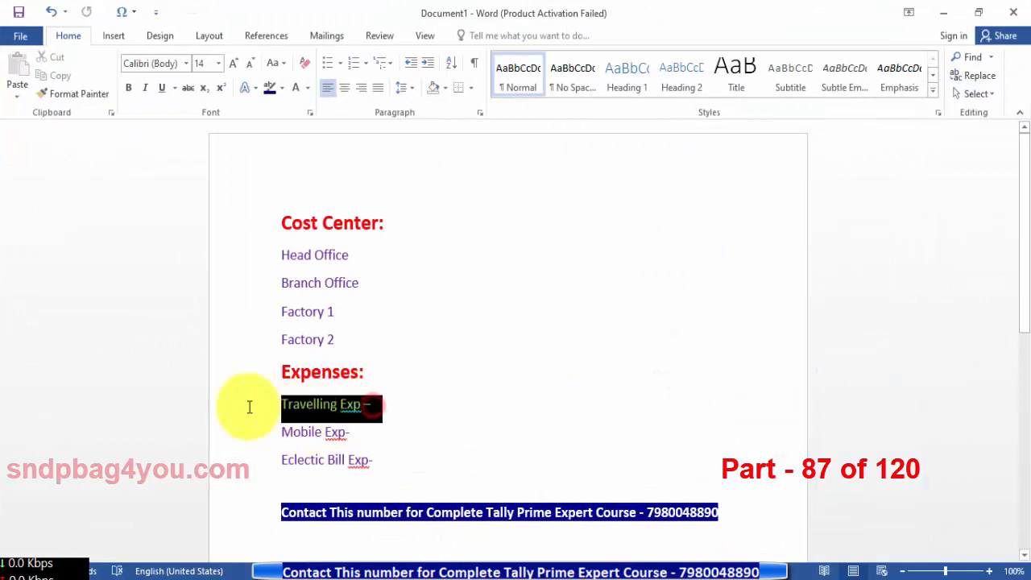
pyautogui.moveTo(357, 435); pyautogui.dragTo(265, 437)
pyautogui.moveTo(382, 461); pyautogui.dragTo(282, 462)
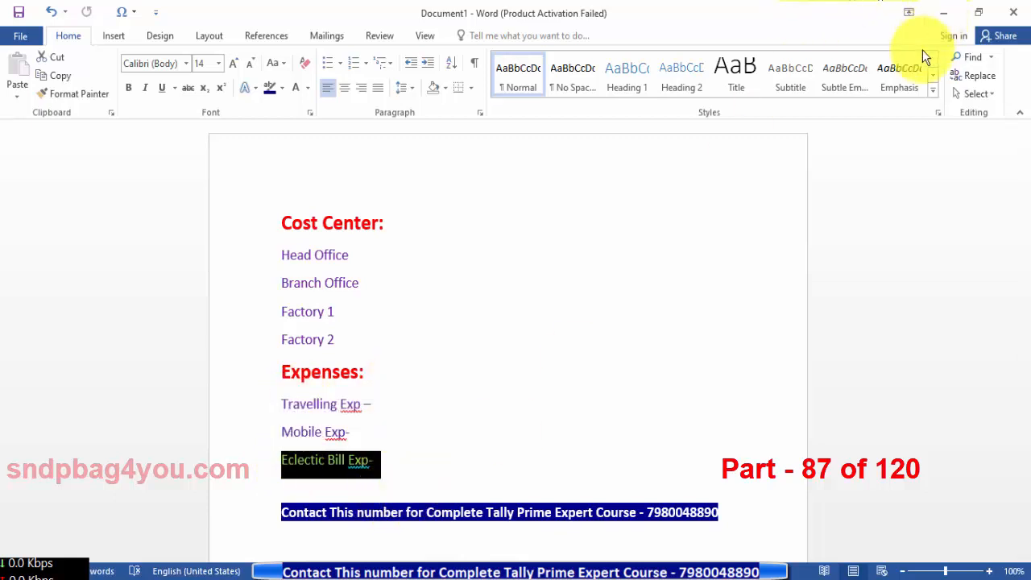
pyautogui.click(944, 13)
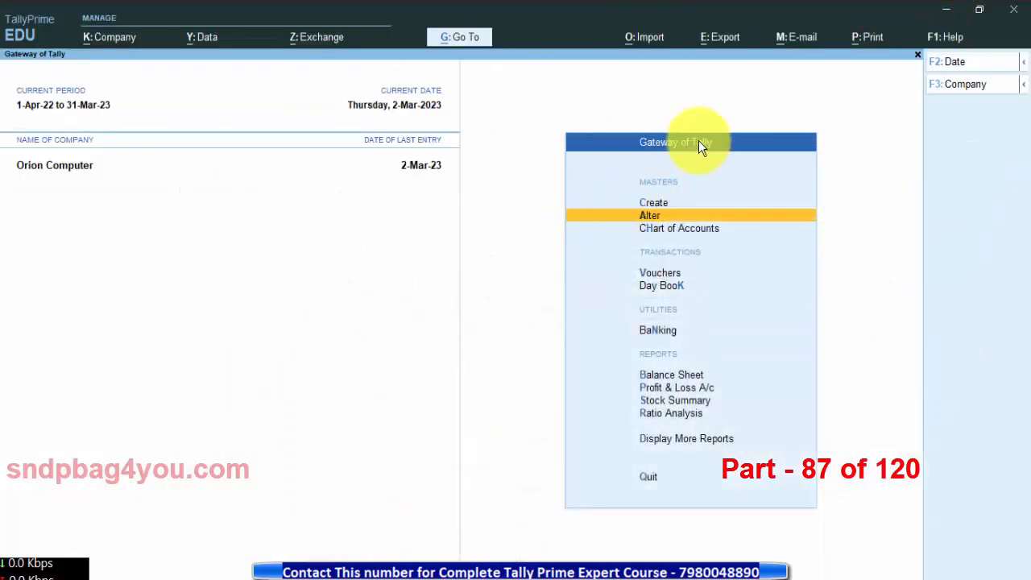
# Step: Start creating a new ledger and name it "Mobile Bill", leaving the alias empty
pyautogui.click(653, 201)
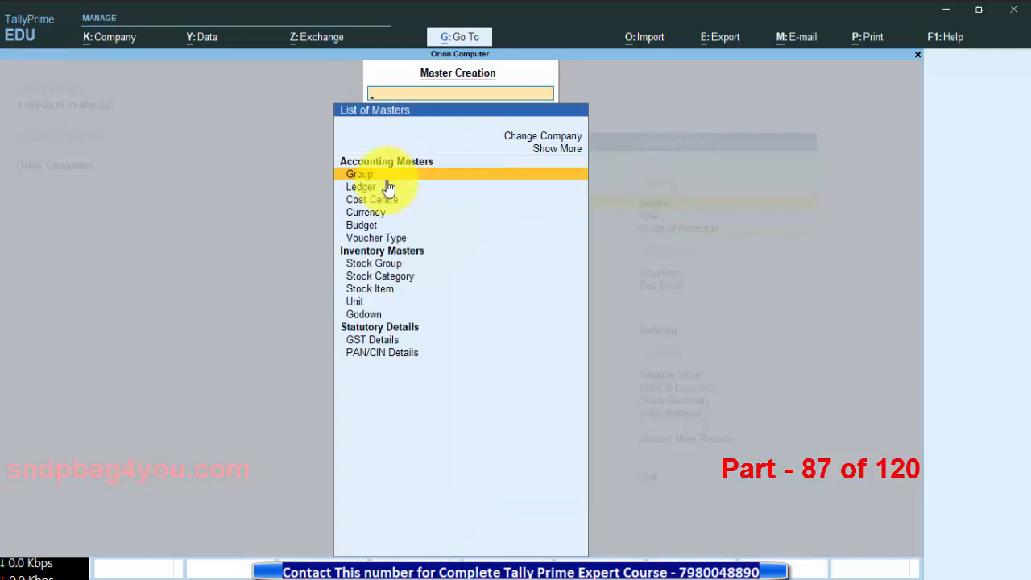
pyautogui.click(363, 192)
pyautogui.click(363, 191)
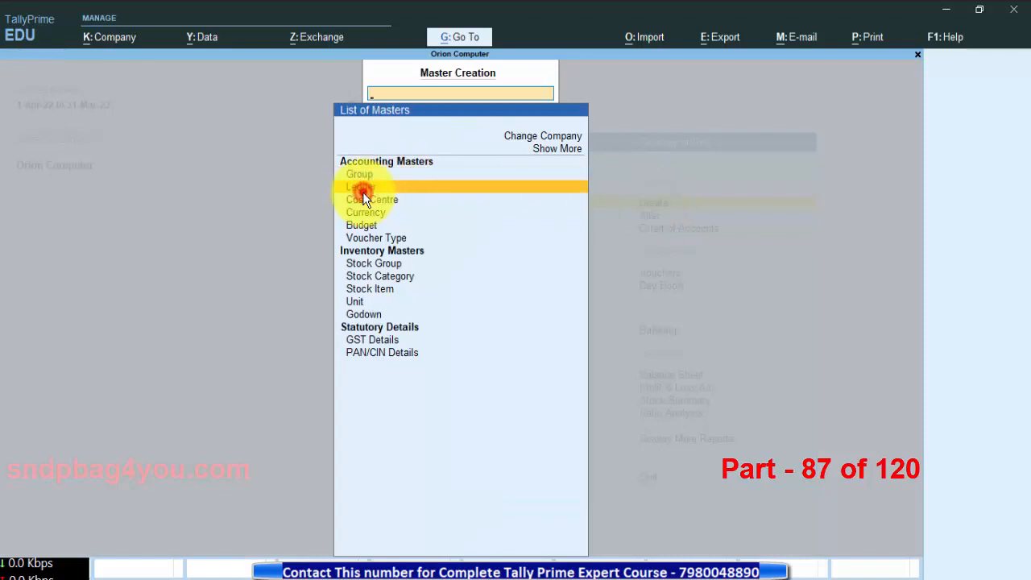
pyautogui.click(115, 74)
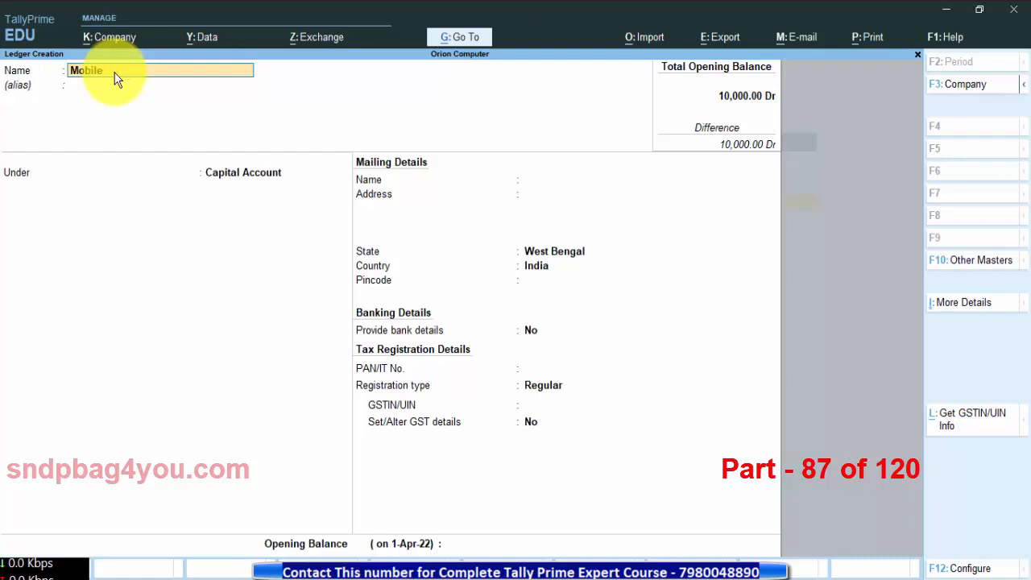
pyautogui.write('Mobile Bill')
pyautogui.press('Return')
pyautogui.press('Return')
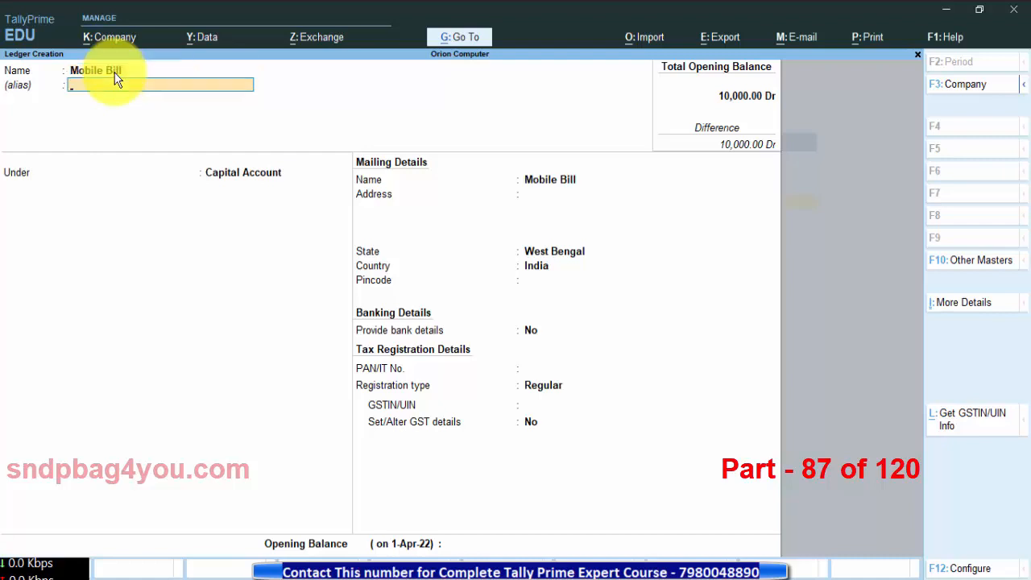
# Step: Place the Mobile Bill ledger under Indirect Expenses, keep the remaining defaults and save it
pyautogui.write('In')
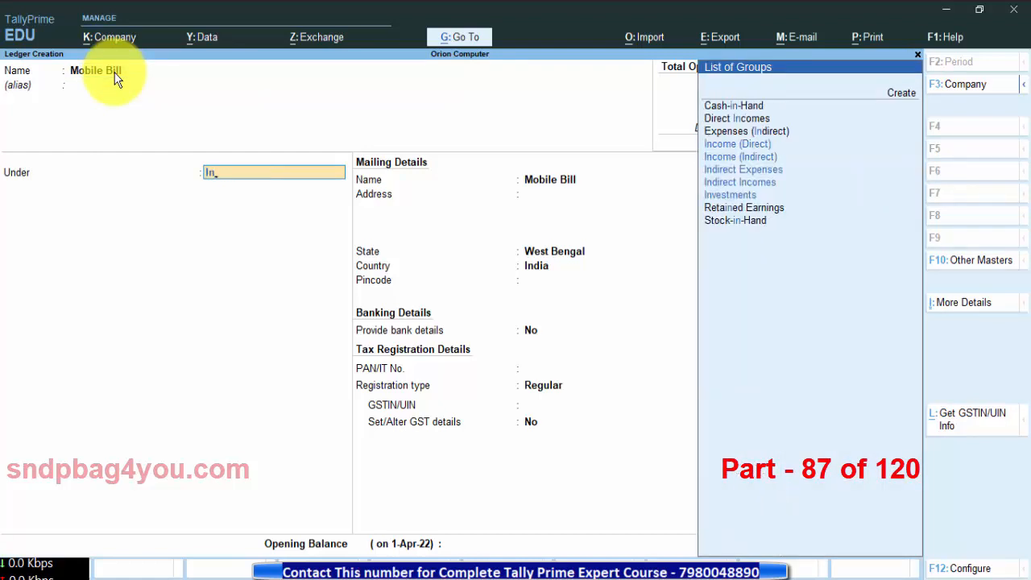
pyautogui.write('e')
pyautogui.press('Down')
pyautogui.press('Down')
pyautogui.press('Down')
pyautogui.press('Return')
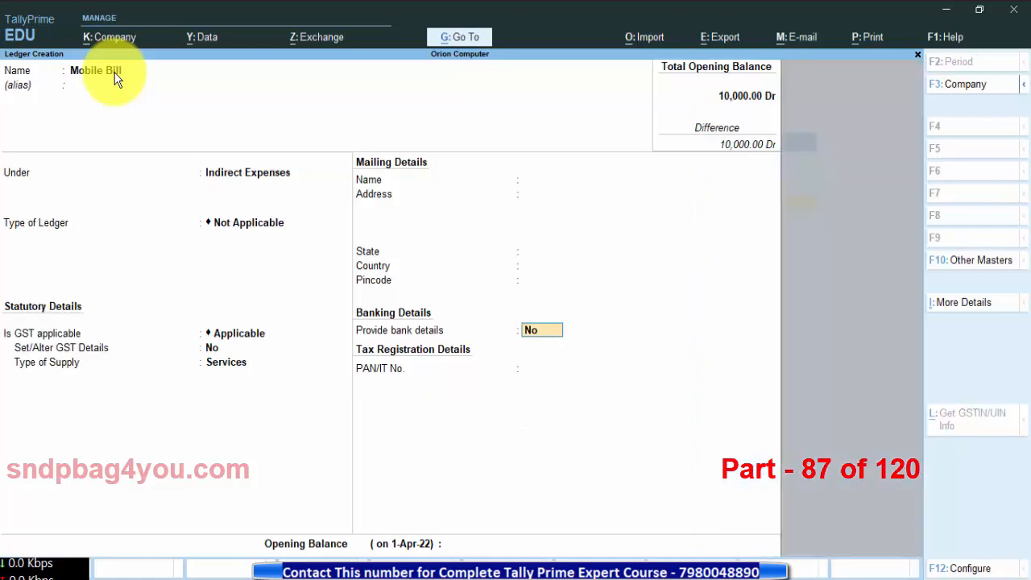
pyautogui.press('Return')
pyautogui.press('Return')
pyautogui.press('Return')
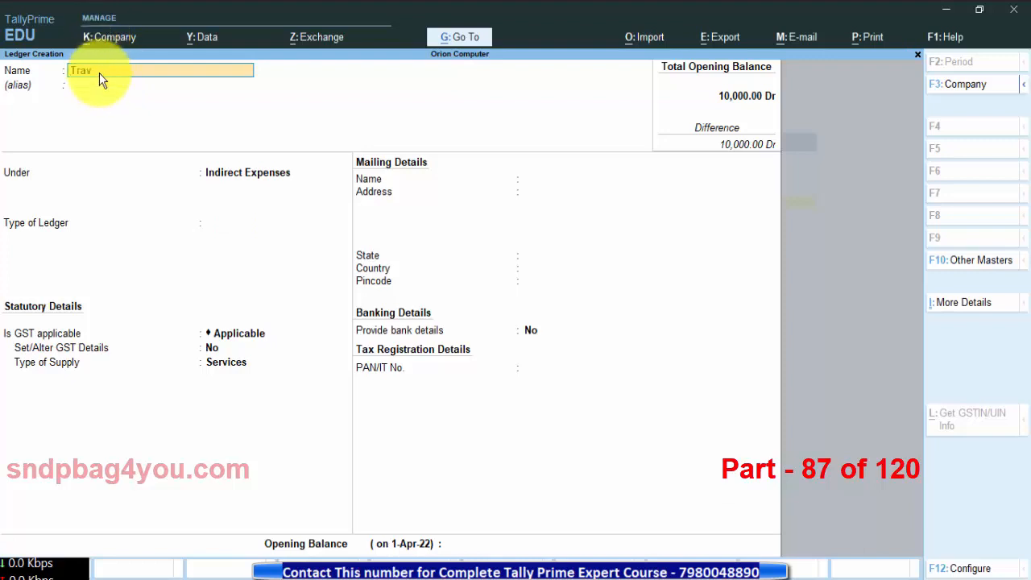
# Step: Create a ledger named "Traveling Exp" under Indirect Expenses with the default settings and save it
pyautogui.write('p')
pyautogui.press('Return')
pyautogui.press('Return')
pyautogui.press('Return')
pyautogui.press('Return')
pyautogui.press('Return')
pyautogui.press('Return')
pyautogui.press('Return')
pyautogui.press('Return')
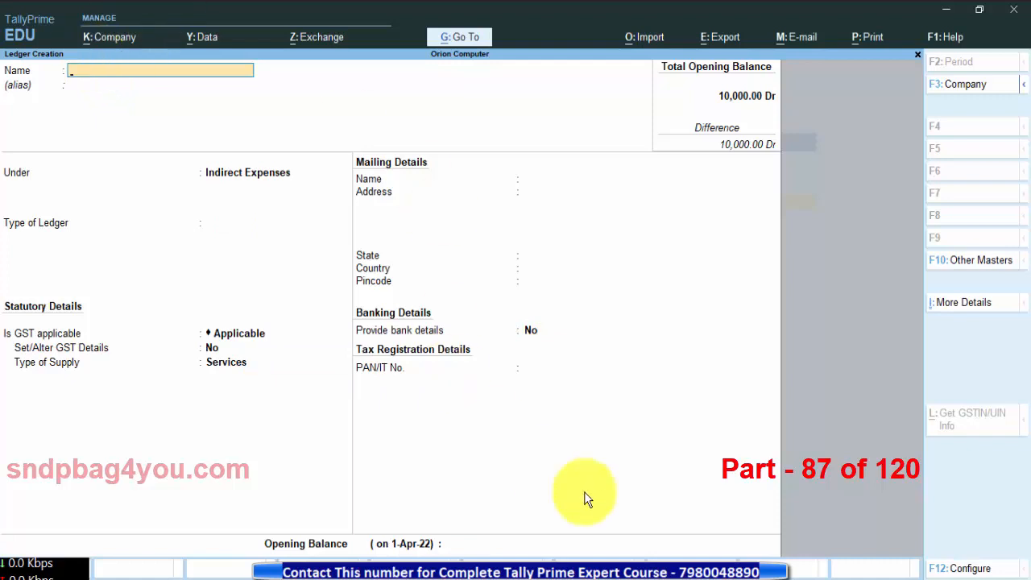
# Step: Switch to Word to check the name of the Eclectic Bill expense entry, and return to TallyPrime
pyautogui.click(711, 578)
pyautogui.click(344, 435)
pyautogui.moveTo(380, 456); pyautogui.dragTo(294, 460)
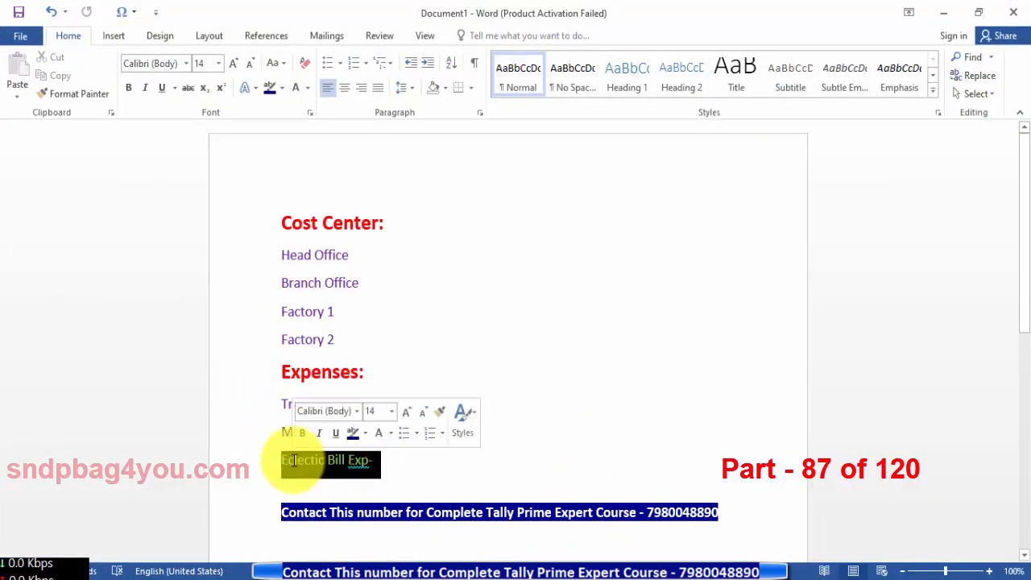
pyautogui.click(943, 13)
# Step: Create a ledger named "Electic Bill" under Indirect Expenses, save it, and return to the Gateway of Tally
pyautogui.write('Electic Bill')
pyautogui.press('Return')
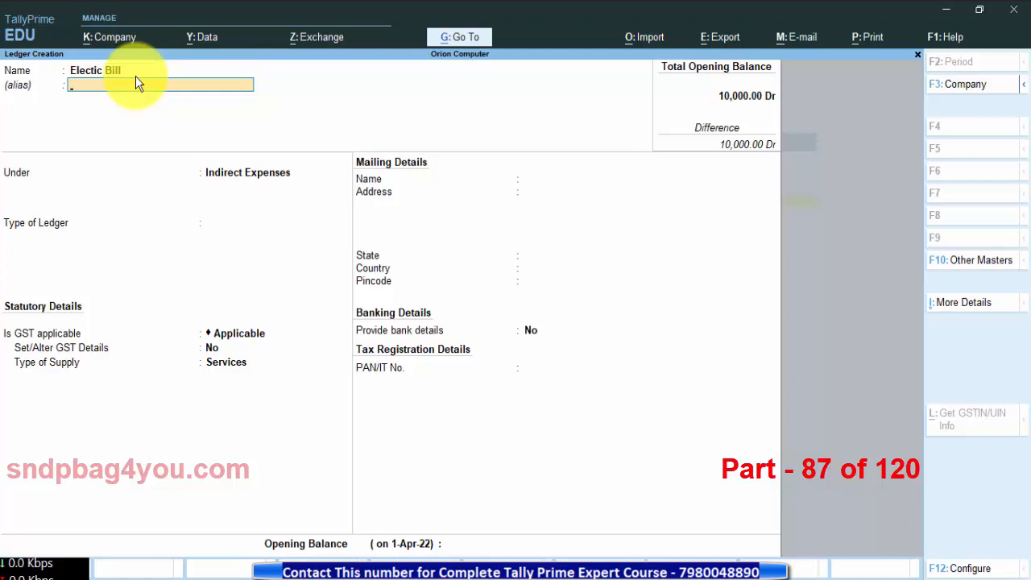
pyautogui.press('Return')
pyautogui.press('Return')
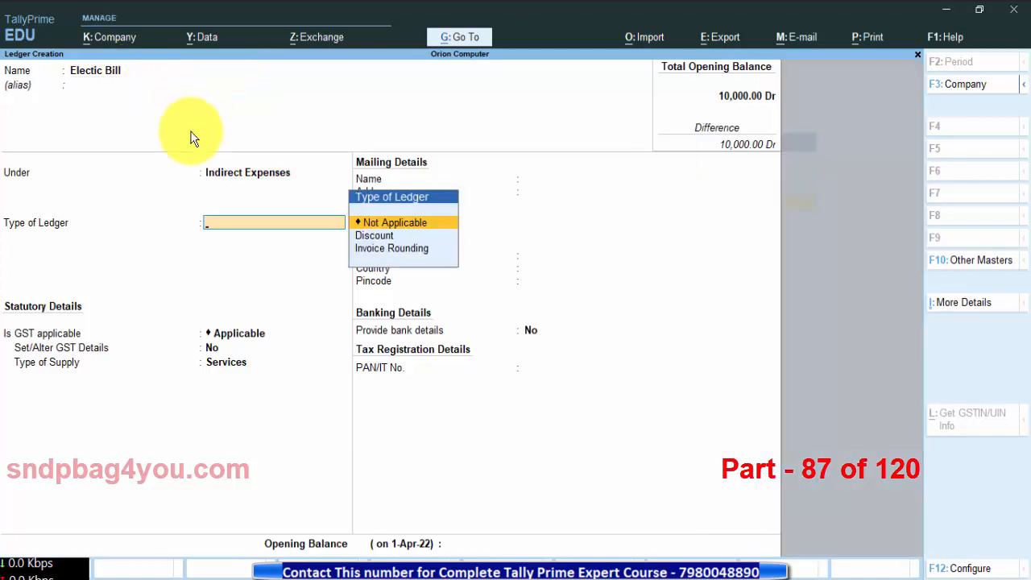
pyautogui.press('Return')
pyautogui.press('Return')
pyautogui.press('Return')
pyautogui.press('Return')
pyautogui.press('Return')
pyautogui.press('Return')
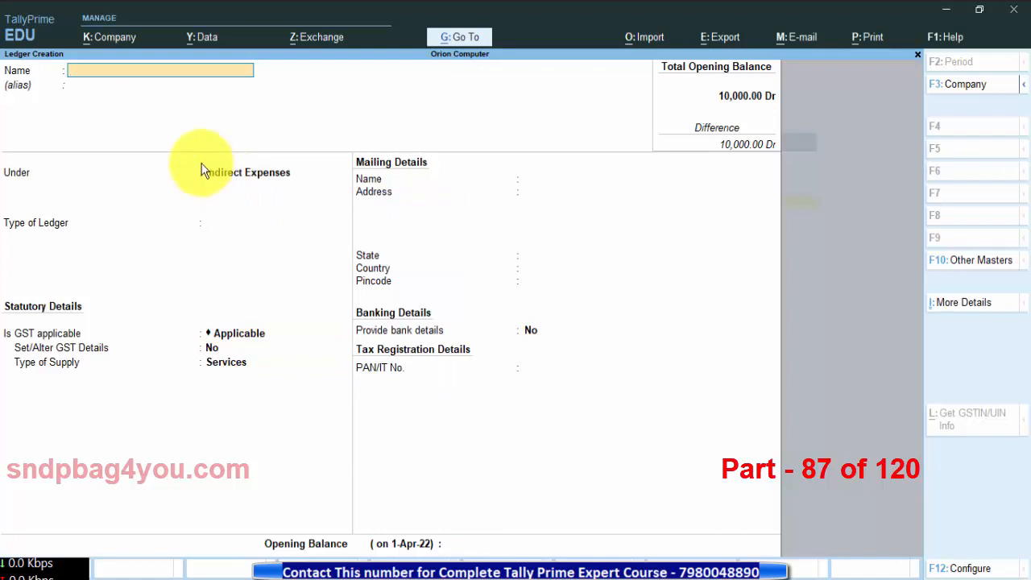
pyautogui.press('Escape')
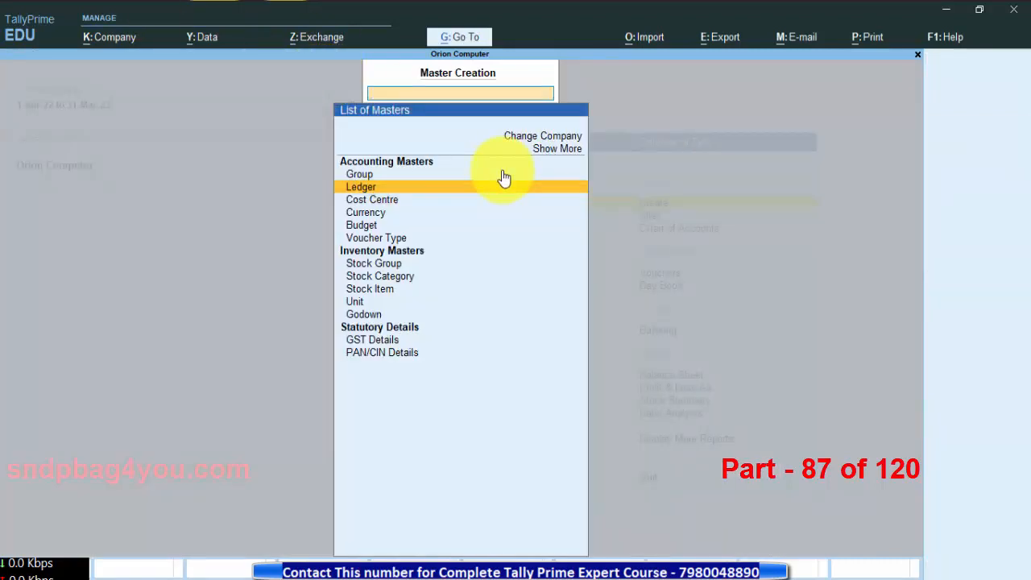
pyautogui.press('Escape')
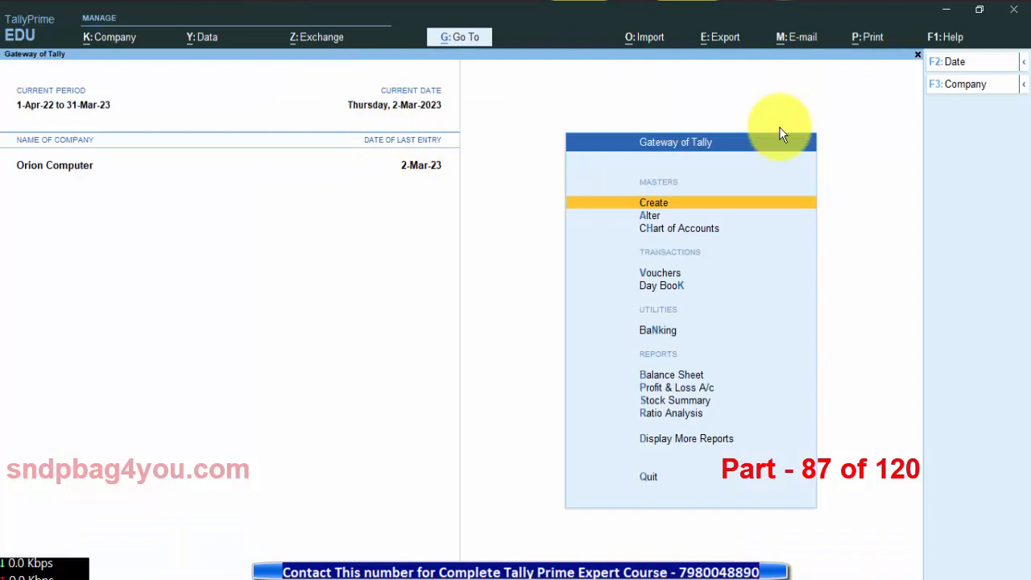
# Step: Switch to Word and add the amounts 500 after Head Office with a dash and 300 after Branch Office
pyautogui.click(721, 579)
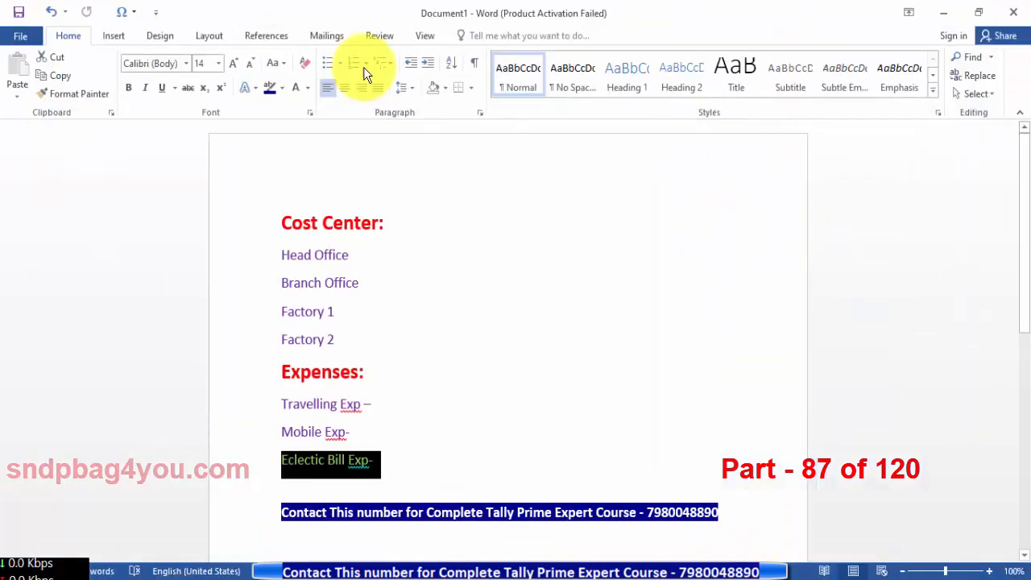
pyautogui.click(384, 444)
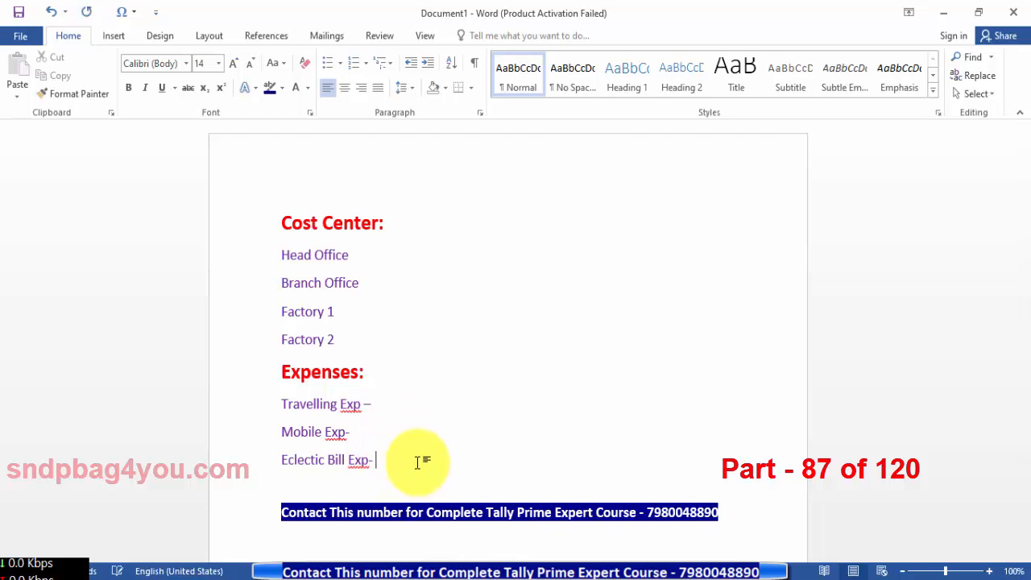
pyautogui.click(365, 256)
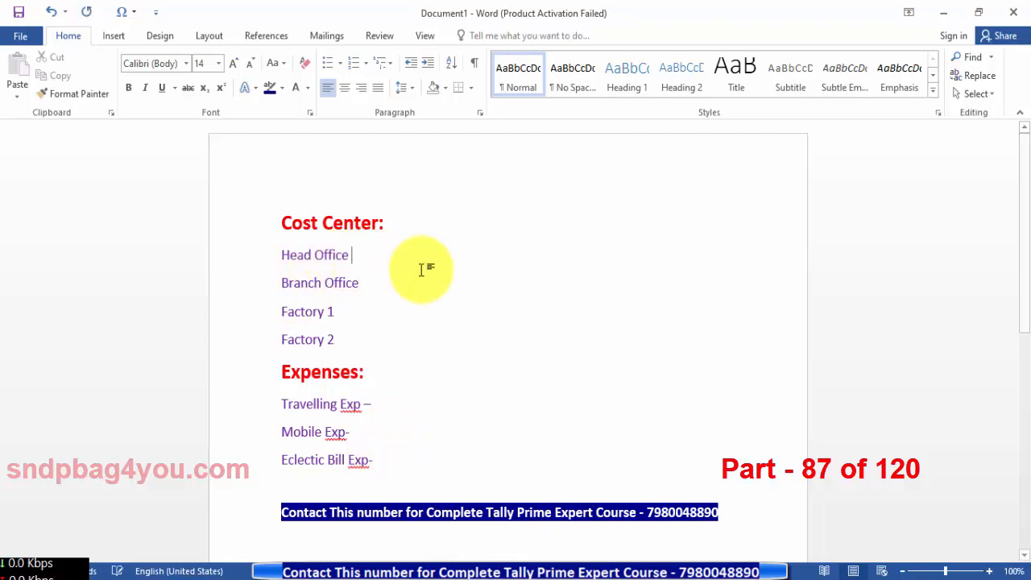
pyautogui.write('500')
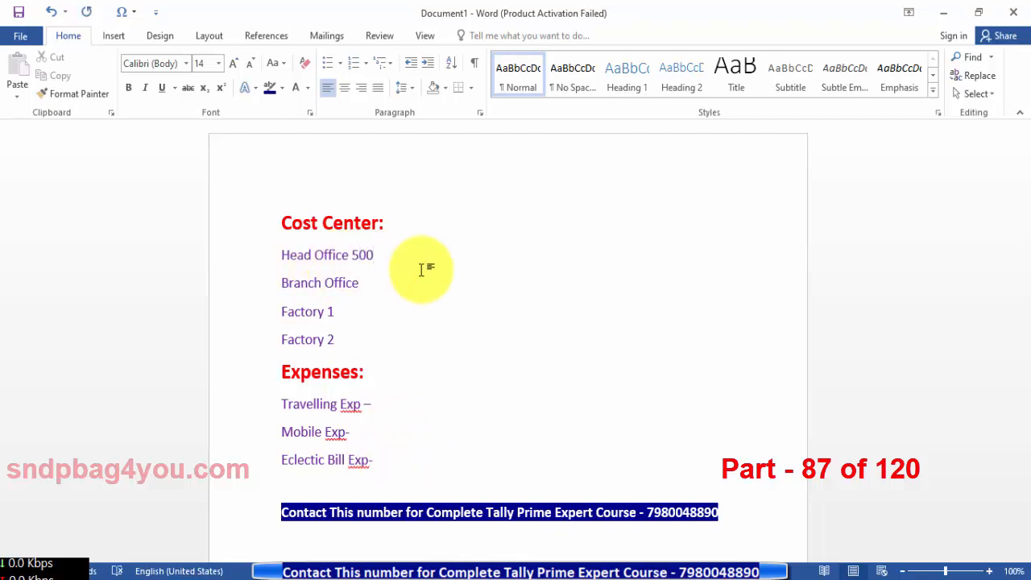
pyautogui.click(351, 255)
pyautogui.write('-')
pyautogui.click(373, 283)
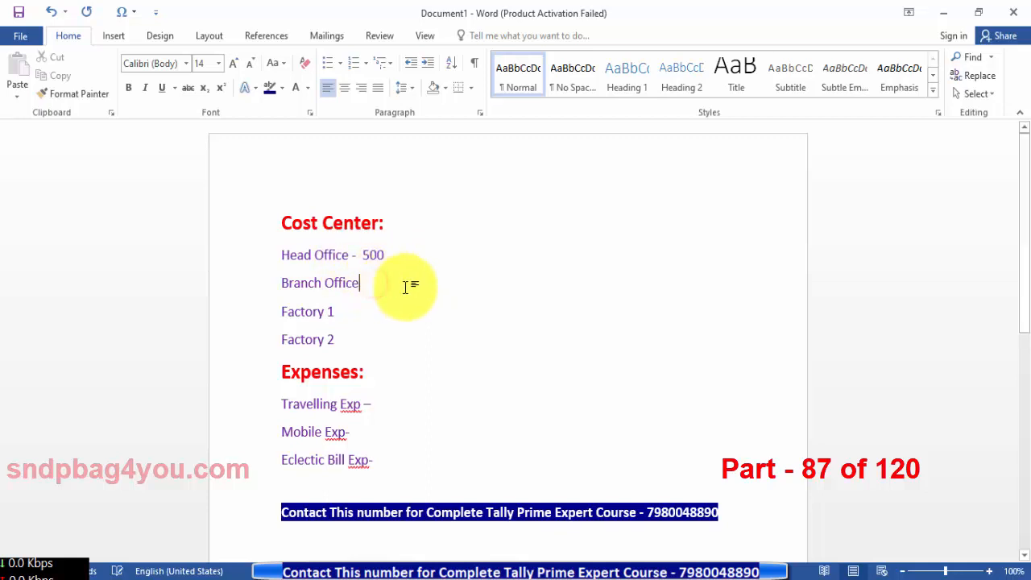
pyautogui.write('300')
# Step: Add the amounts 600 after Factory 1 and 700 after Factory 2 in the cost centre list, each preceded by a dash
pyautogui.click(350, 313)
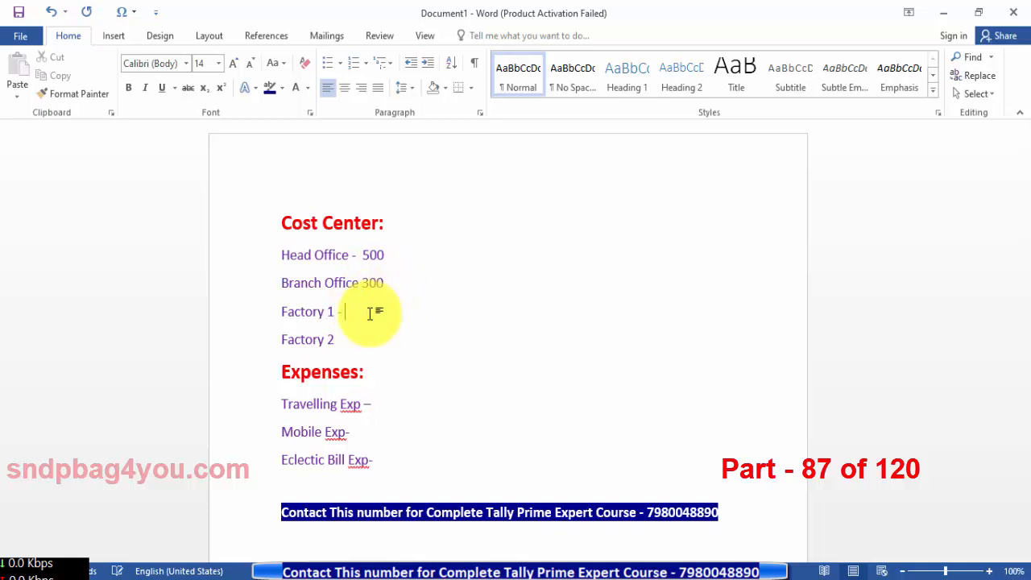
pyautogui.write('- 600')
pyautogui.click(354, 341)
pyautogui.write('- 700')
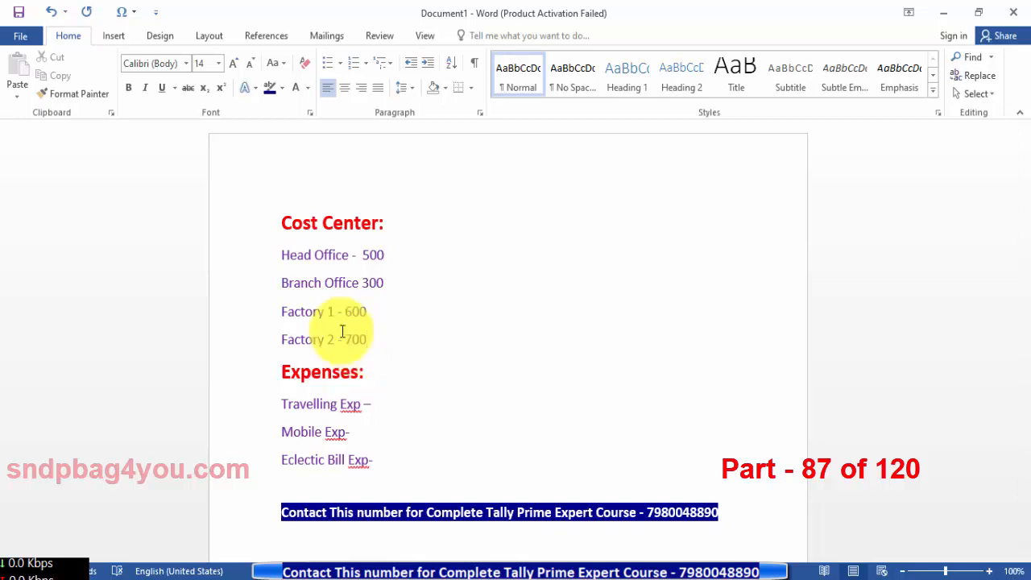
# Step: Add the cost centre total 2100 on a new line below Factory 2 and select it
pyautogui.moveTo(368, 340); pyautogui.dragTo(269, 266)
pyautogui.click(388, 343)
pyautogui.press('Return')
pyautogui.write('2100')
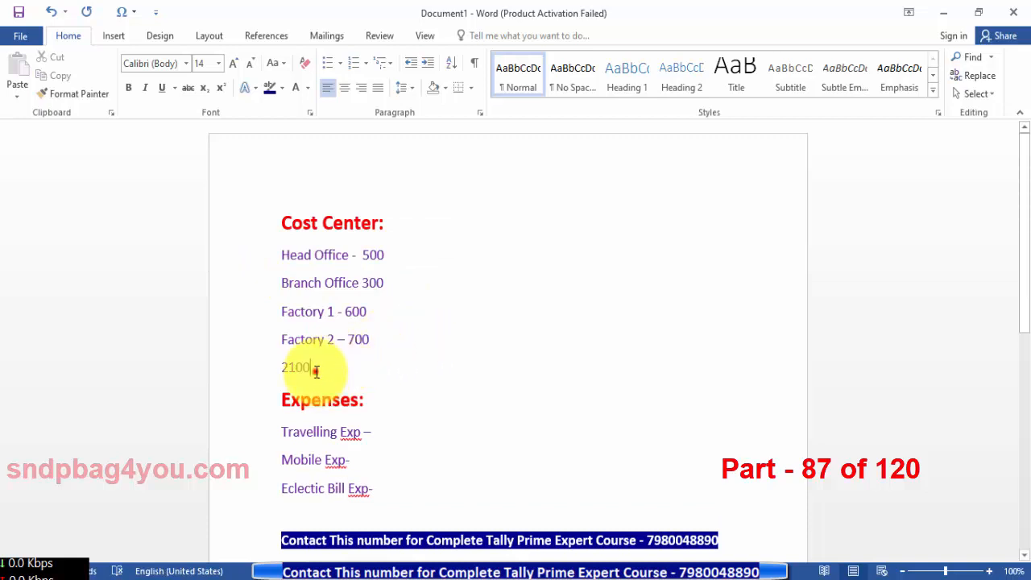
pyautogui.moveTo(316, 371); pyautogui.dragTo(282, 369)
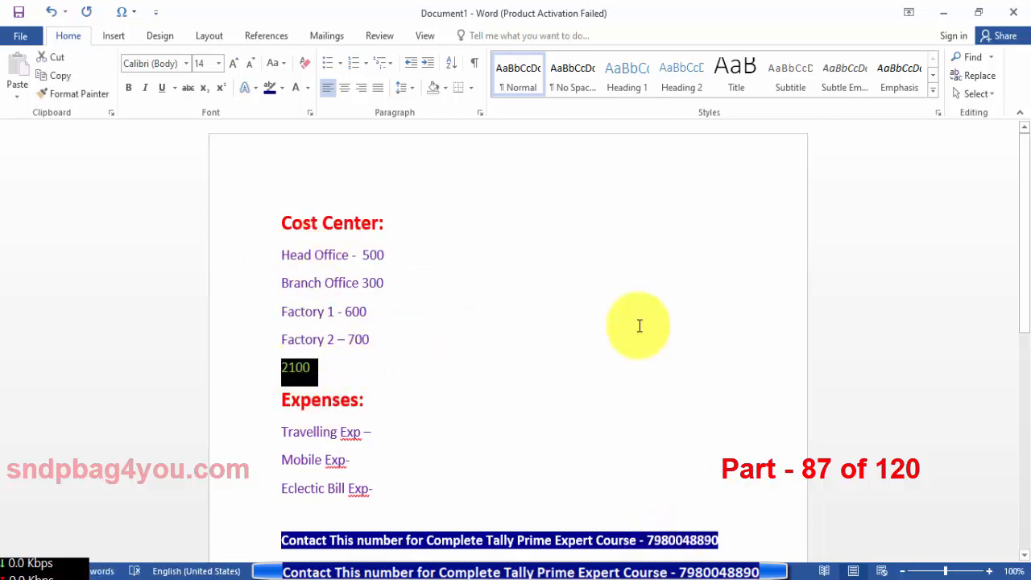
# Step: Switch to TallyPrime, start a payment voucher dated 2-Mar-23, and choose Cash as its account
pyautogui.hotkey('alt', 'Tab')
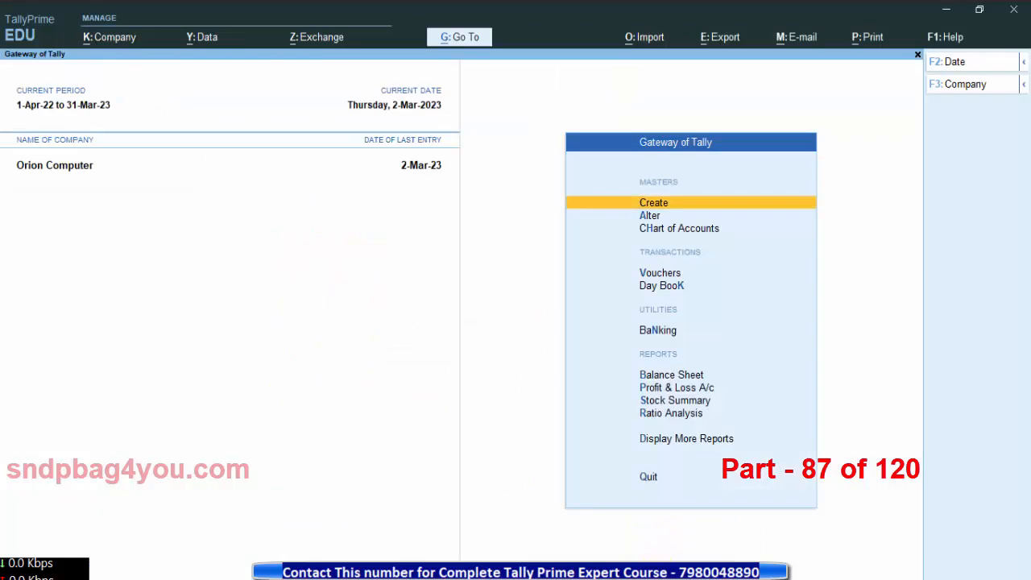
pyautogui.click(659, 272)
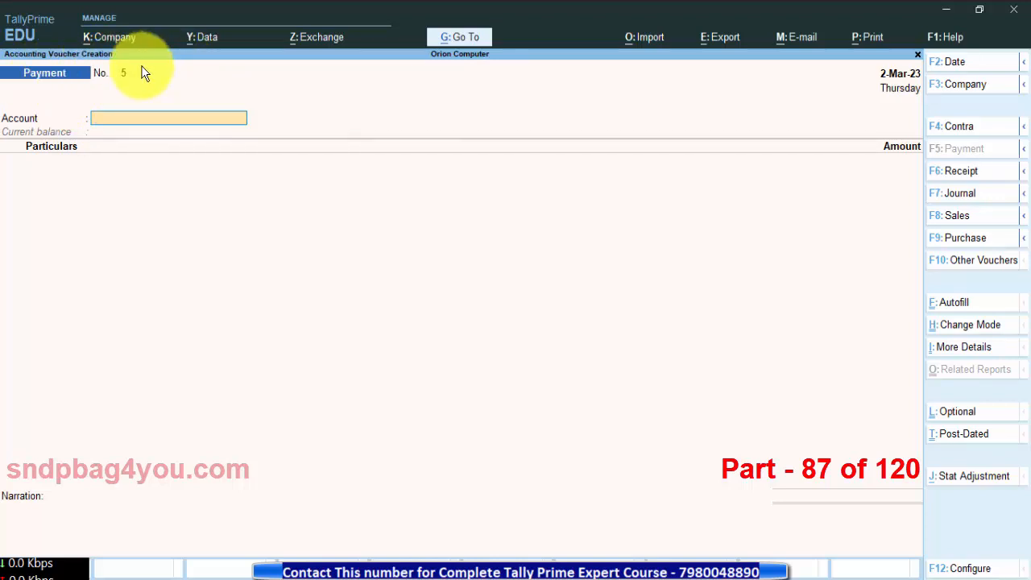
pyautogui.press('F5')
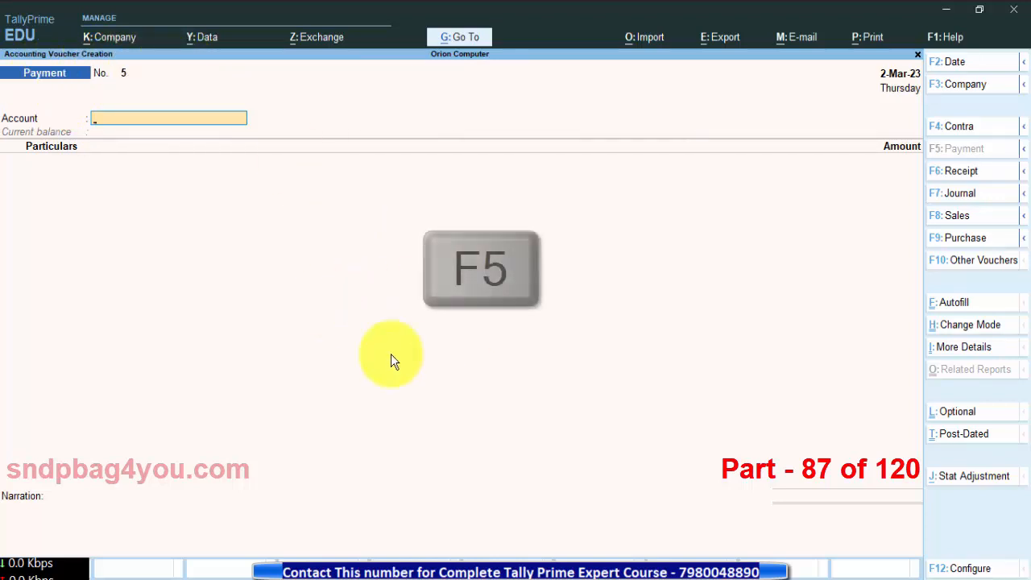
pyautogui.press('F2')
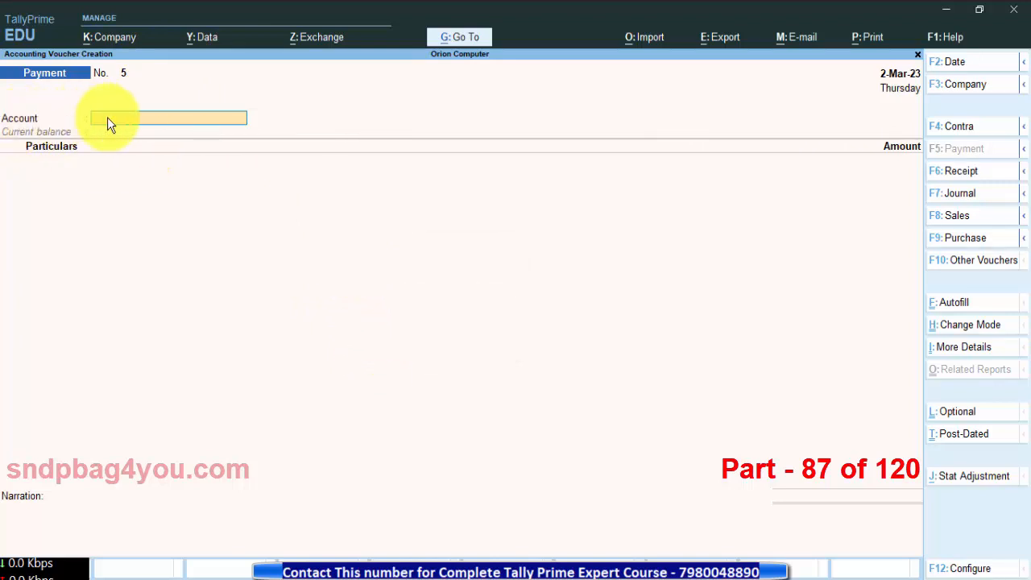
pyautogui.click(157, 131)
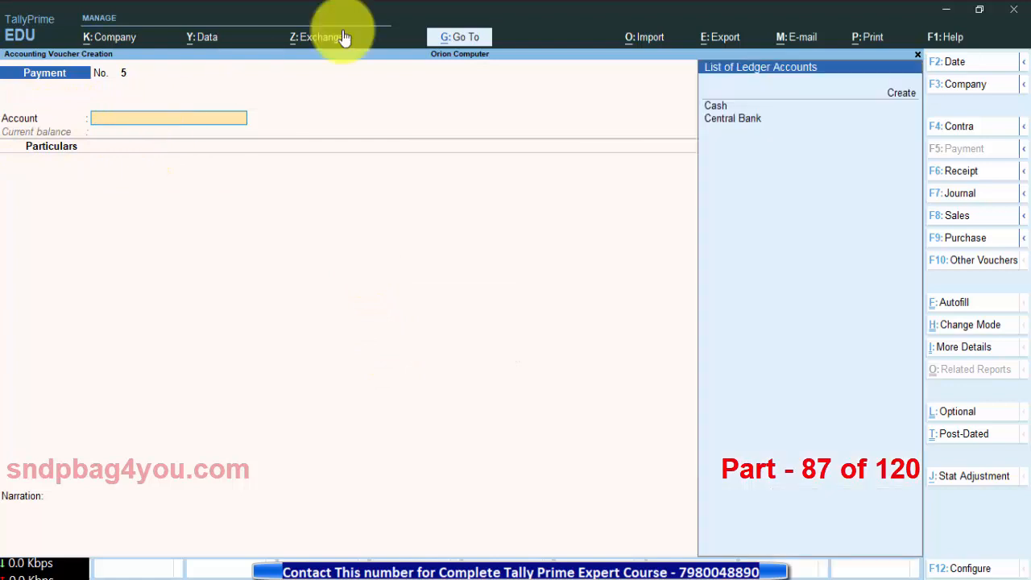
pyautogui.click(719, 113)
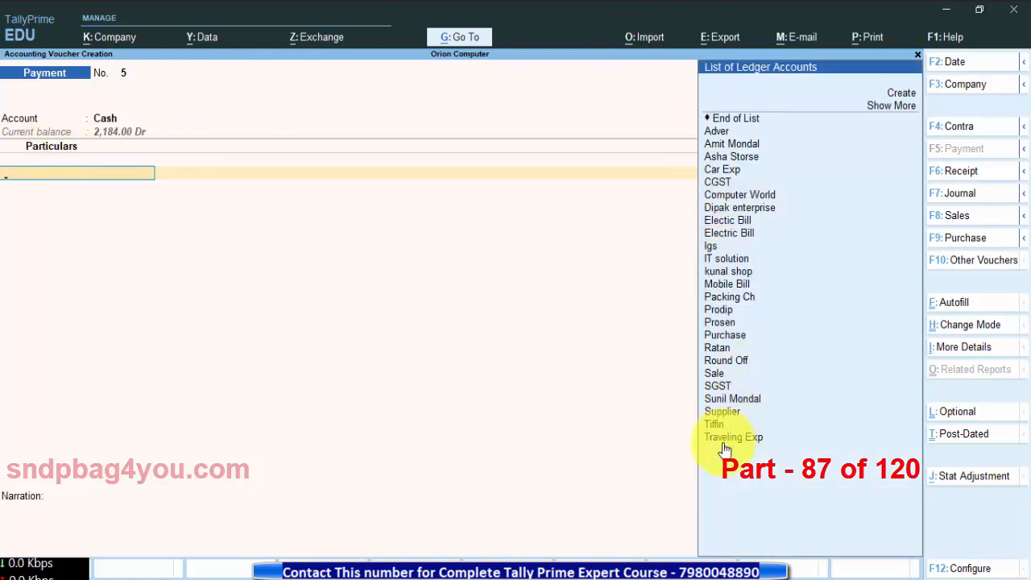
# Step: Enter the Electic Bill ledger in the payment voucher with an amount of 2100, leaving its tax classification blank
pyautogui.write('El')
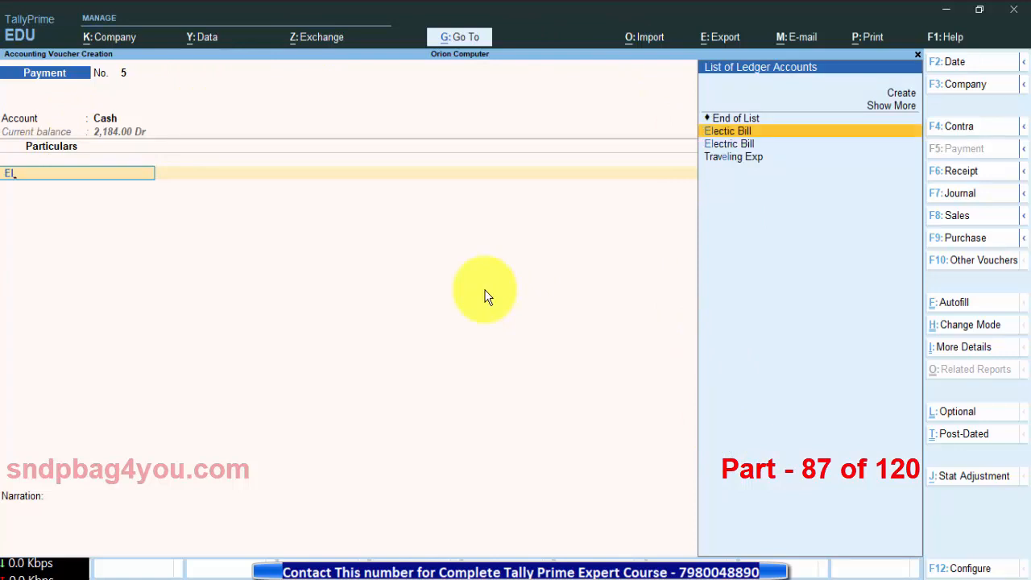
pyautogui.press('Return')
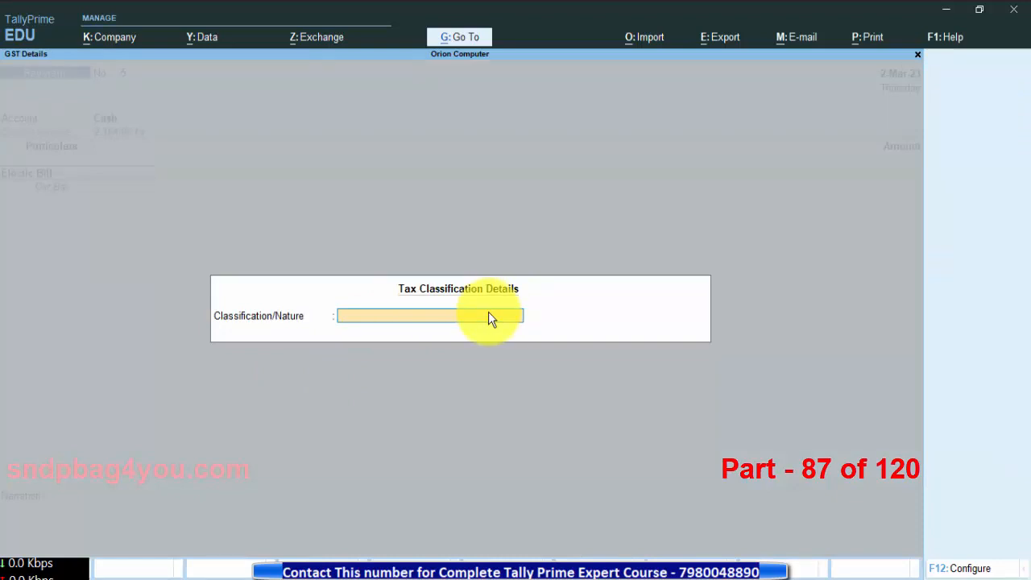
pyautogui.press('Return')
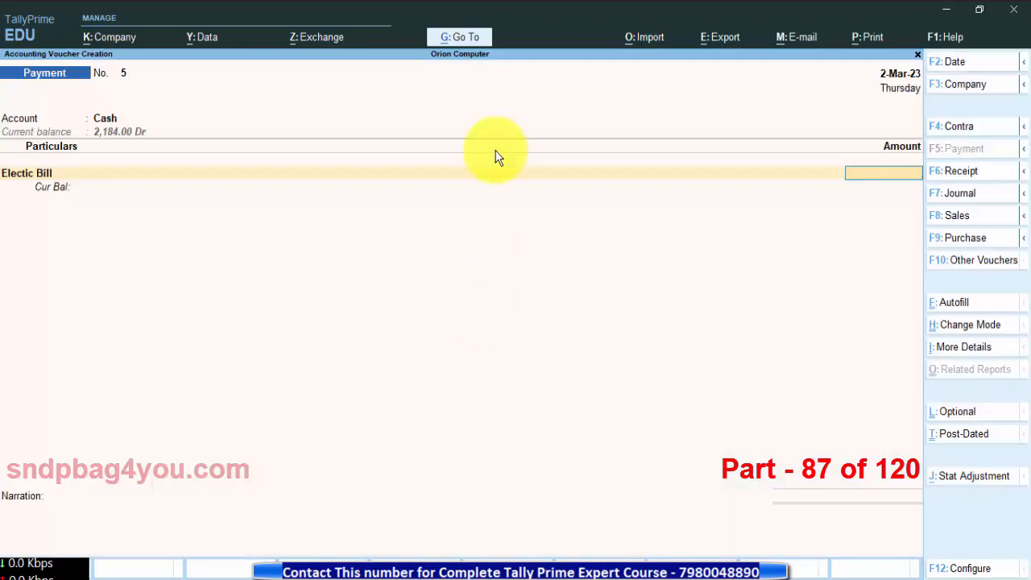
pyautogui.write('2100')
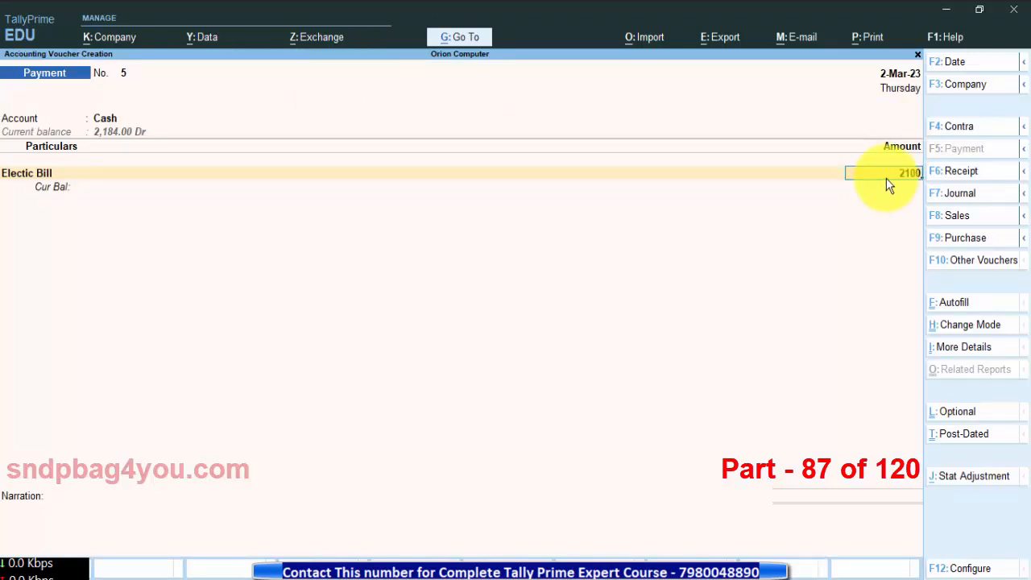
pyautogui.press('Return')
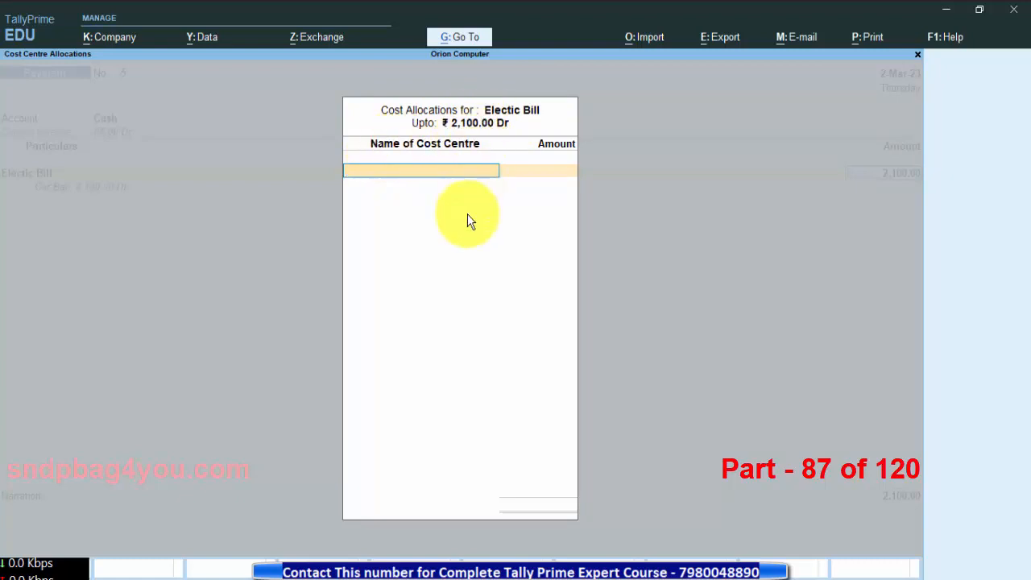
# Step: Allocate 500 of the Electic Bill to the Branch Office cost centre, checking the amounts listed in the Word document
pyautogui.press('space')
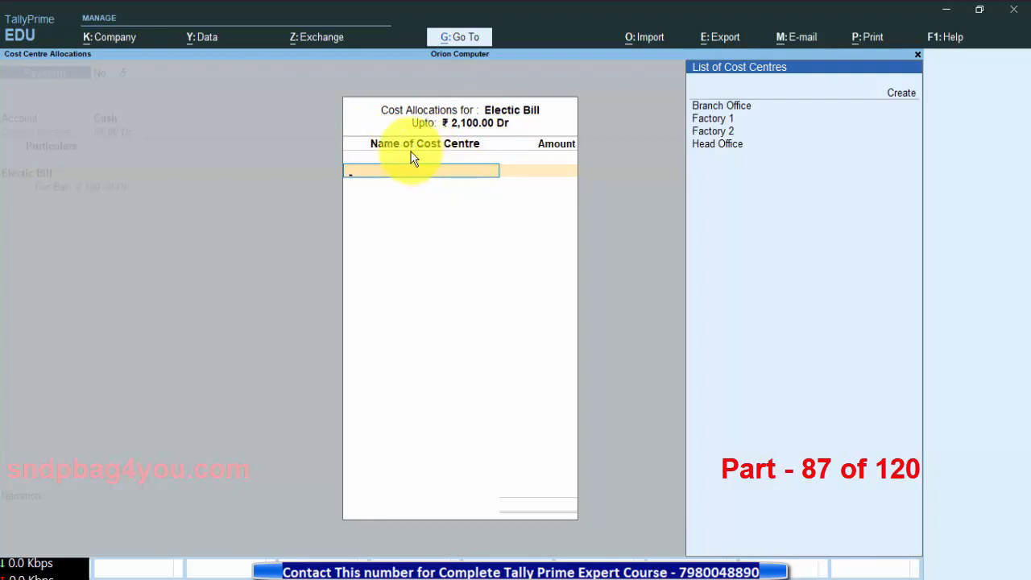
pyautogui.click(713, 106)
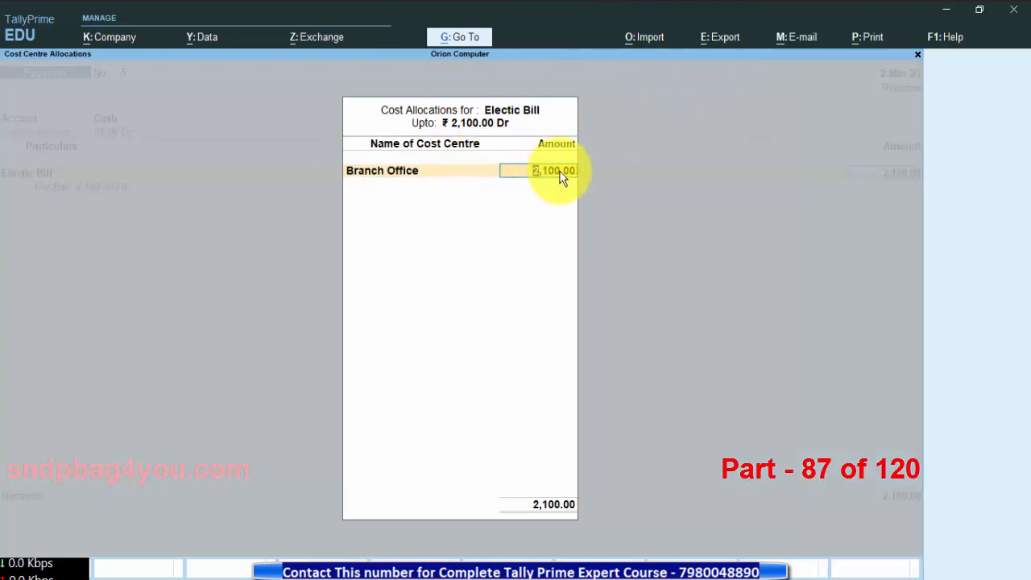
pyautogui.press('BackSpace')
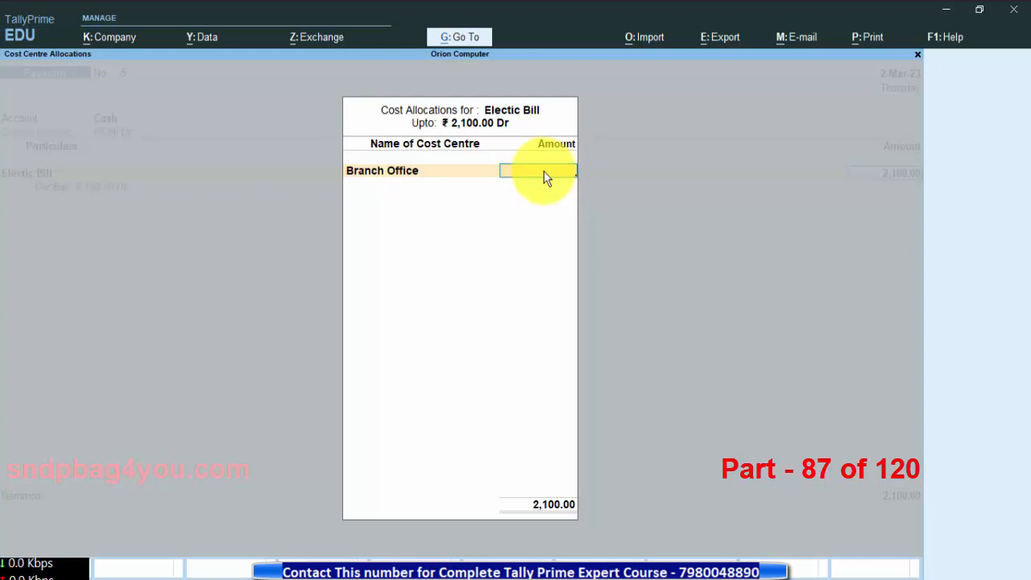
pyautogui.click(732, 563)
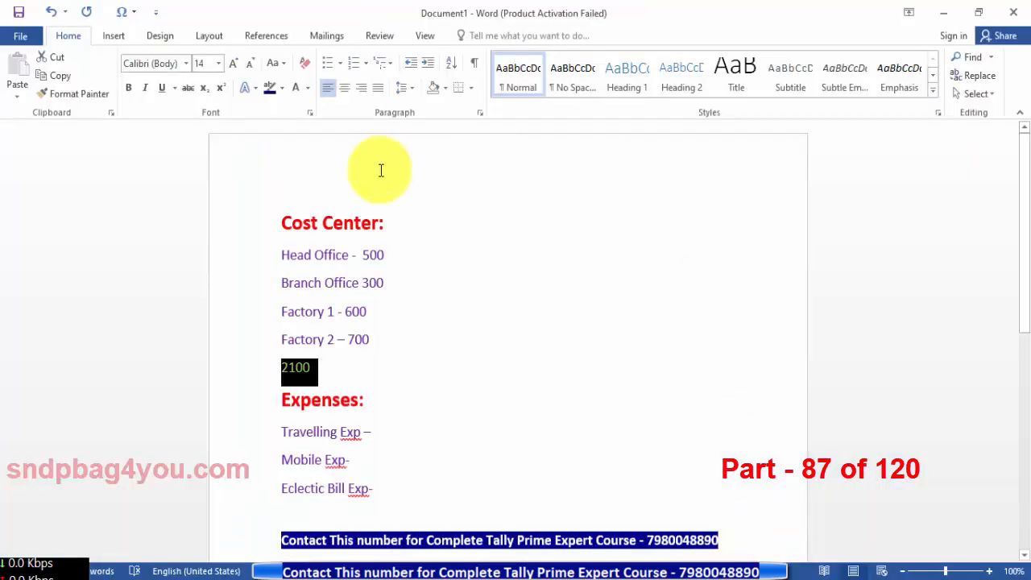
pyautogui.doubleClick(373, 254)
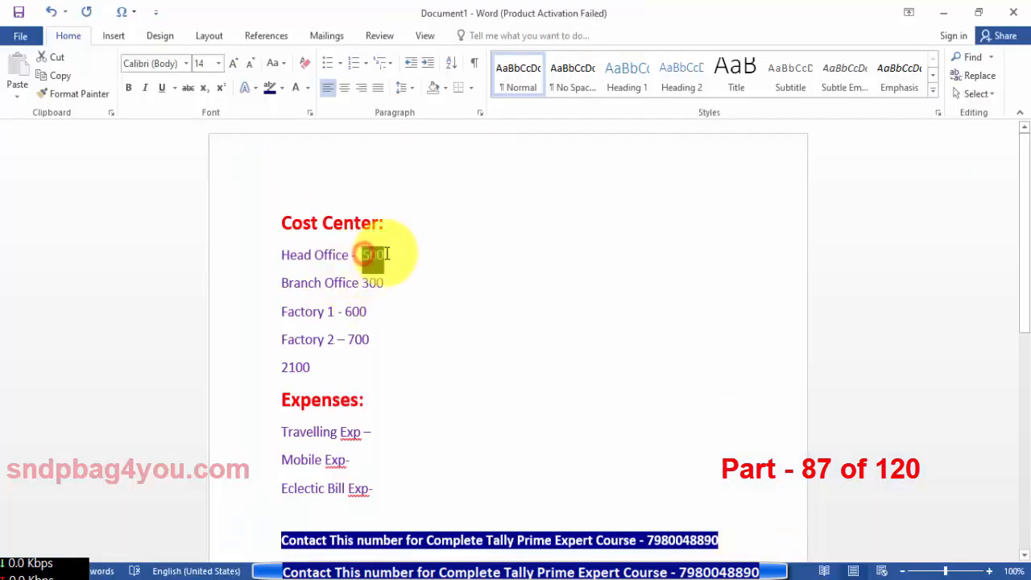
pyautogui.click(943, 12)
pyautogui.write('500')
pyautogui.press('Return')
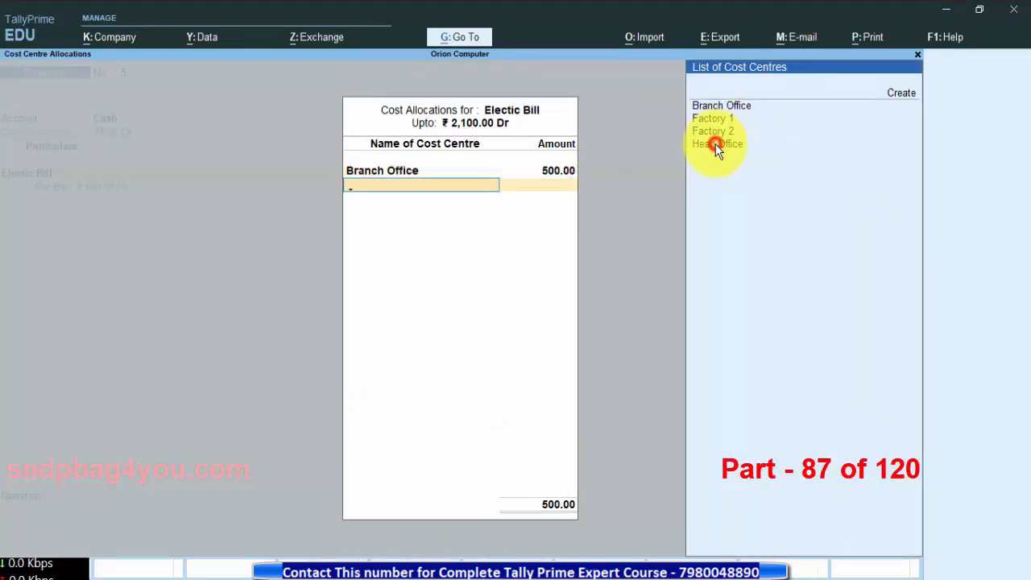
# Step: Allocate 300 of the Electic Bill to Head Office and 600 to Factory 1
pyautogui.click(717, 147)
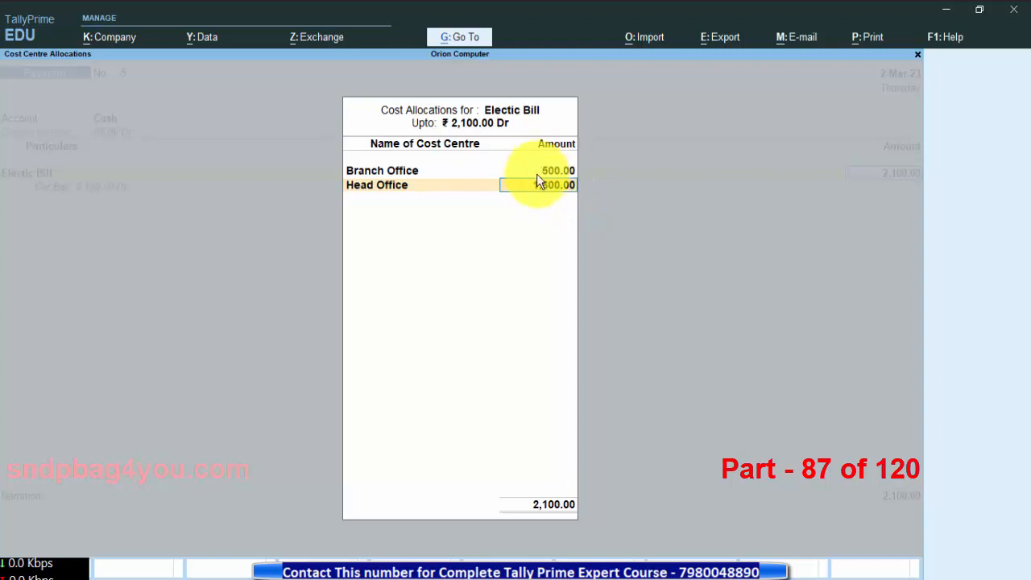
pyautogui.press('BackSpace')
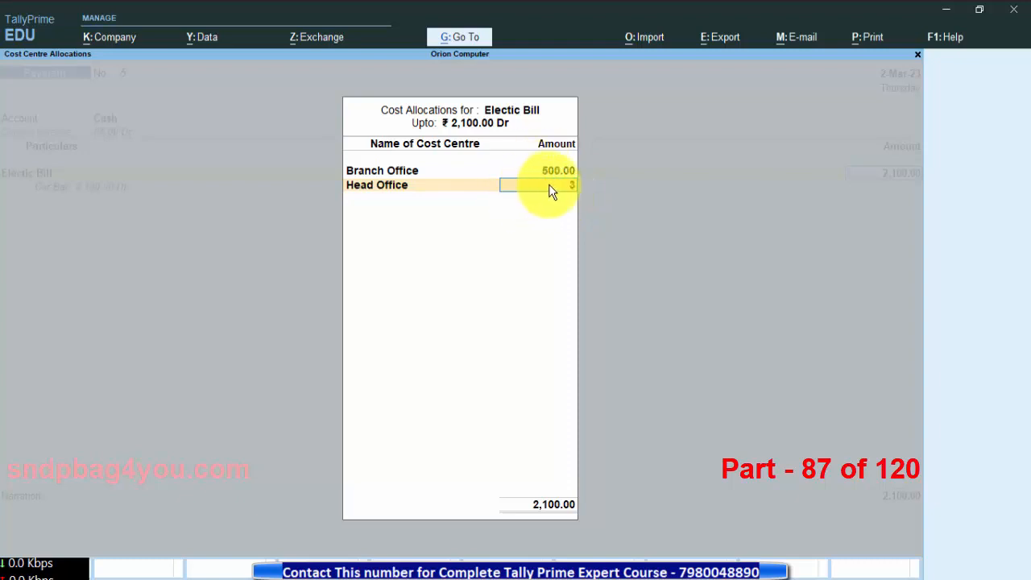
pyautogui.press('Return')
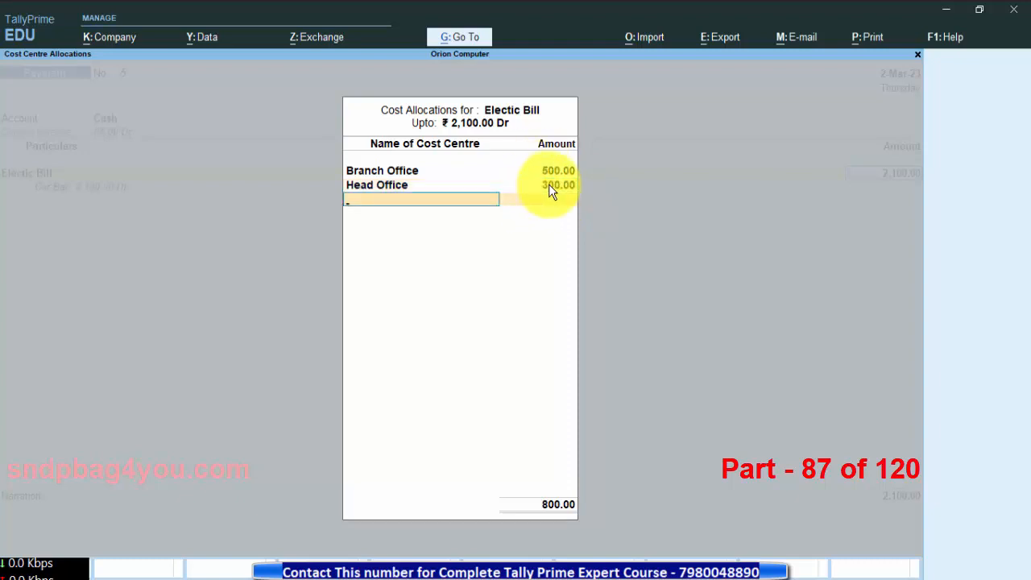
pyautogui.write('6')
pyautogui.write('00')
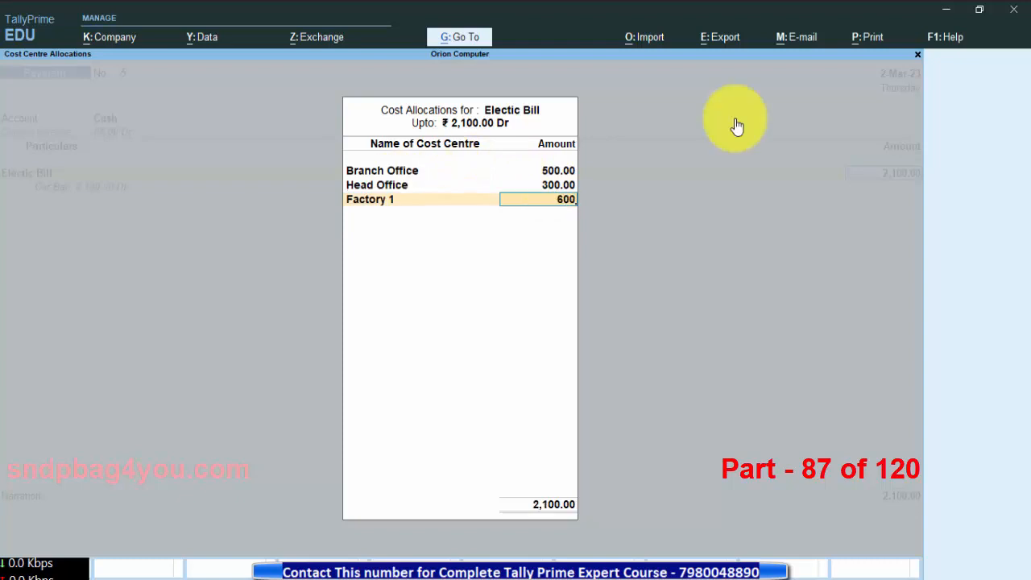
pyautogui.press('Return')
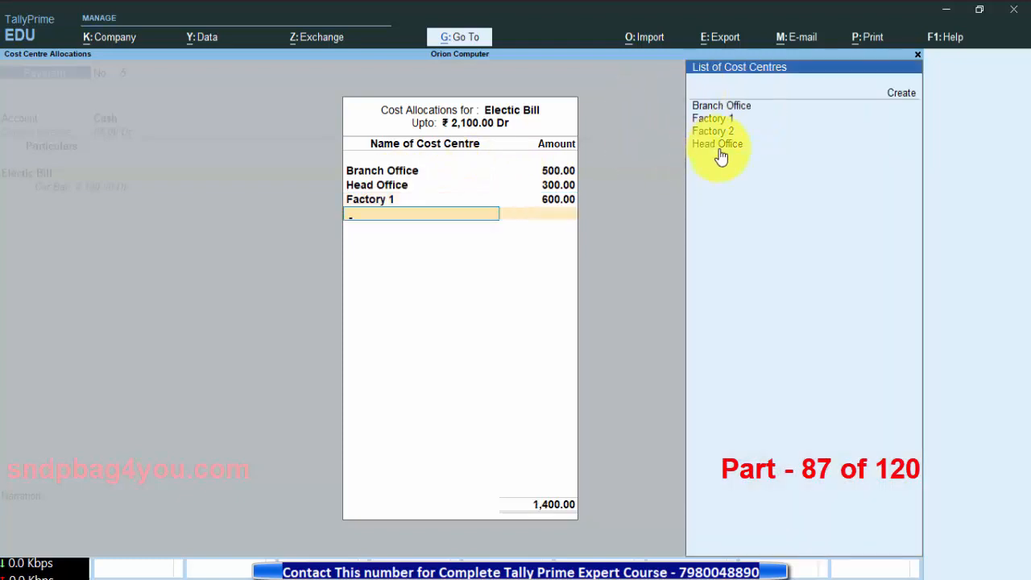
# Step: Allocate the remaining 700 of the Electic Bill to Factory 2, checking it against the amounts in Word
pyautogui.click(724, 139)
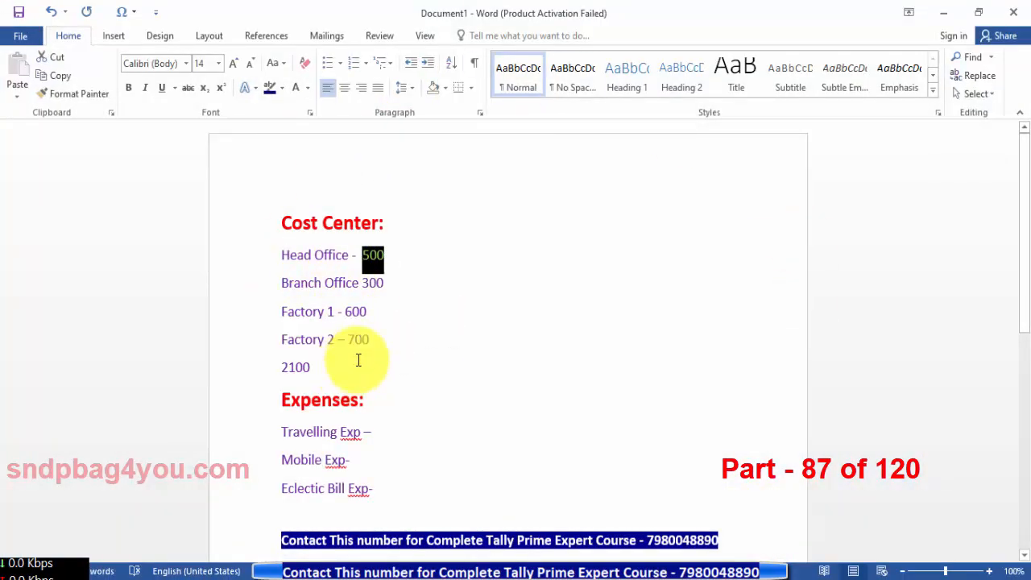
pyautogui.click(942, 13)
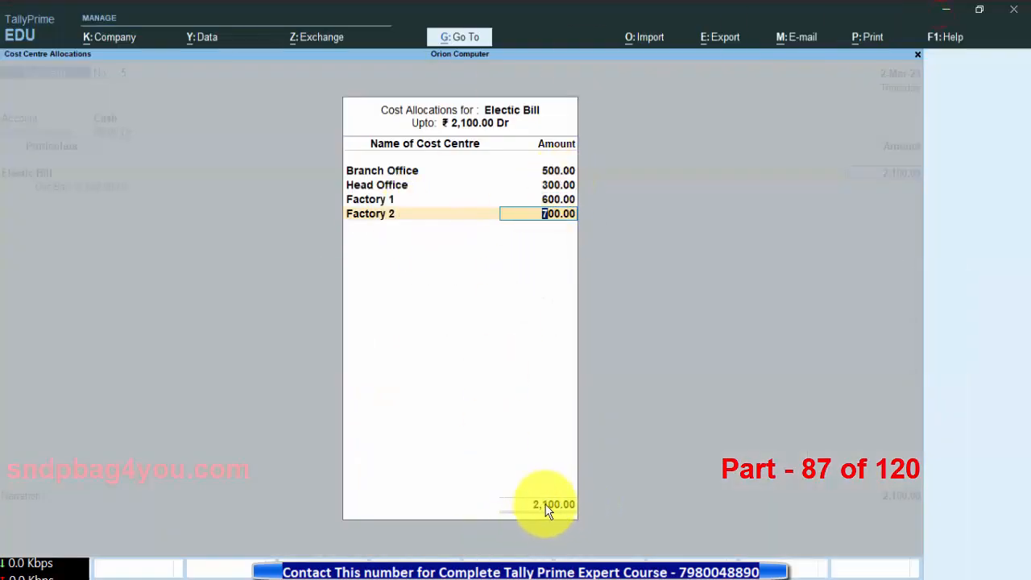
pyautogui.press('Return')
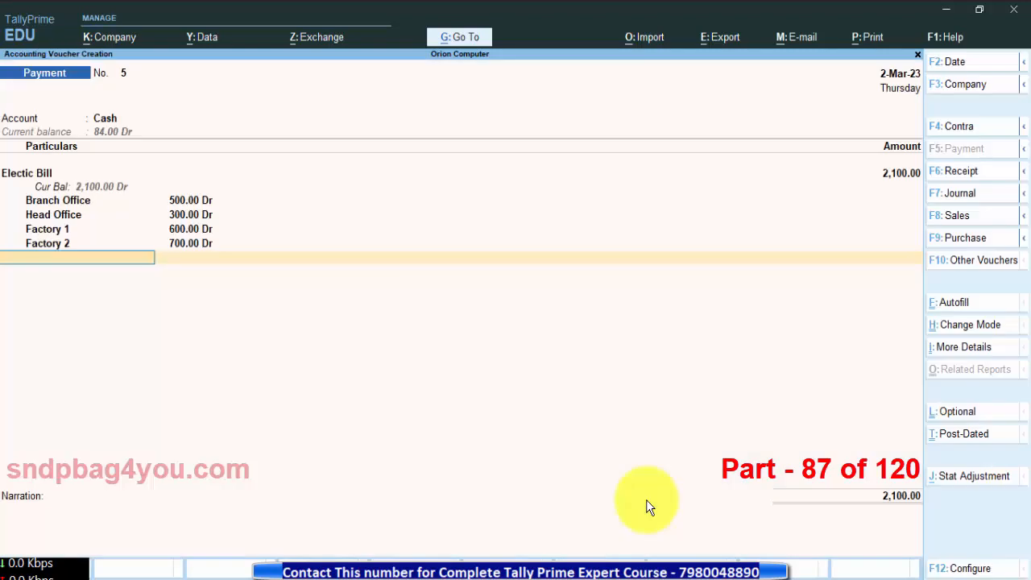
# Step: Leave the narration blank and save the Electic Bill payment voucher
pyautogui.press('Return')
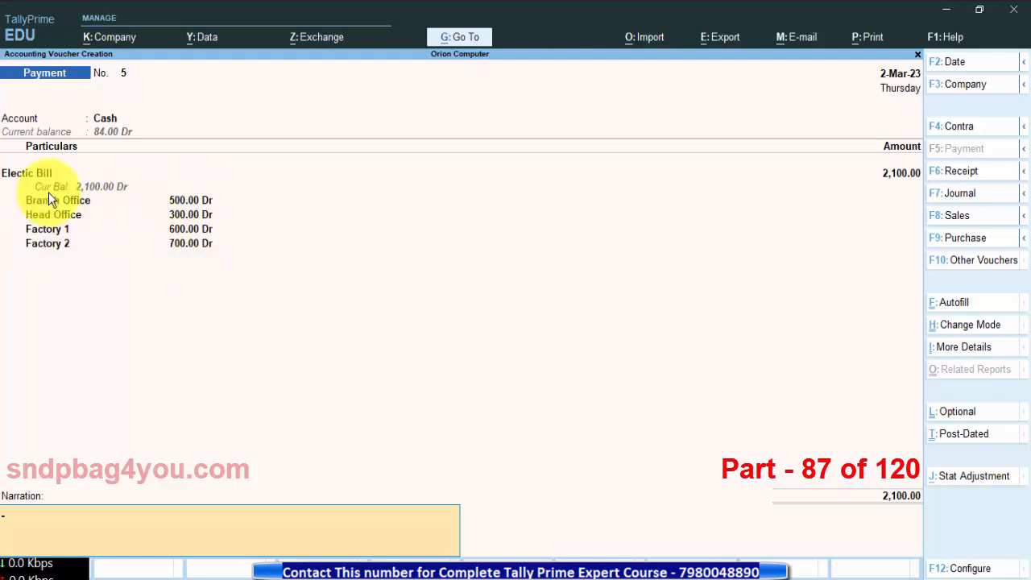
pyautogui.press('Return')
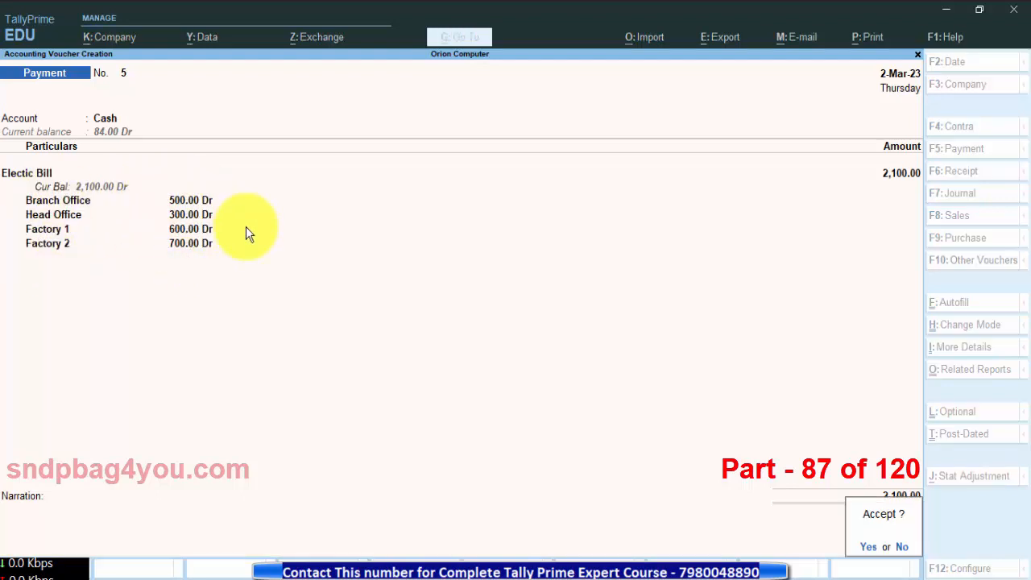
pyautogui.press('Return')
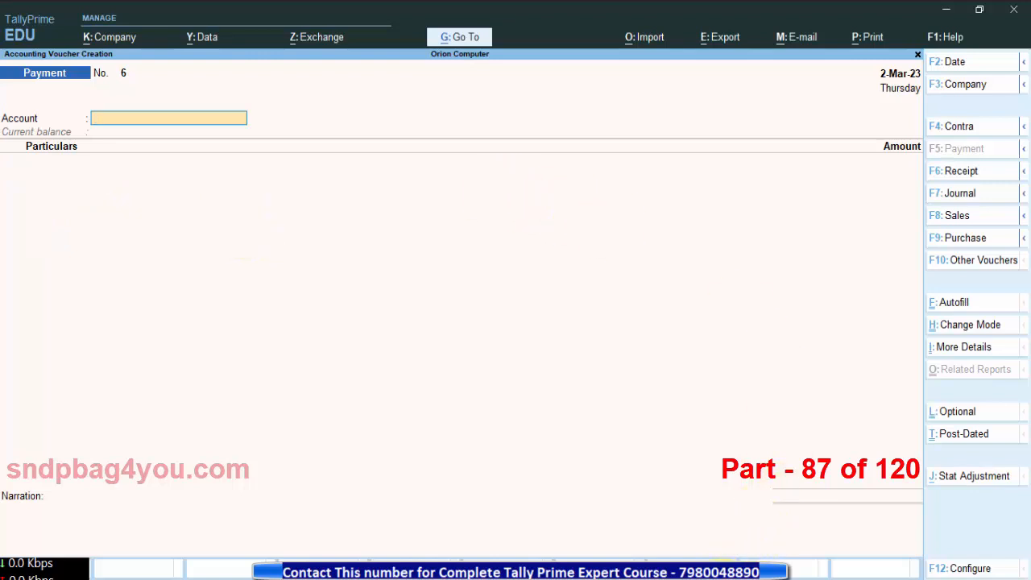
# Step: Switch to Word, highlight the Mobile Exp line in the expenses list, and return to TallyPrime
pyautogui.click(728, 579)
pyautogui.moveTo(370, 459); pyautogui.dragTo(281, 460)
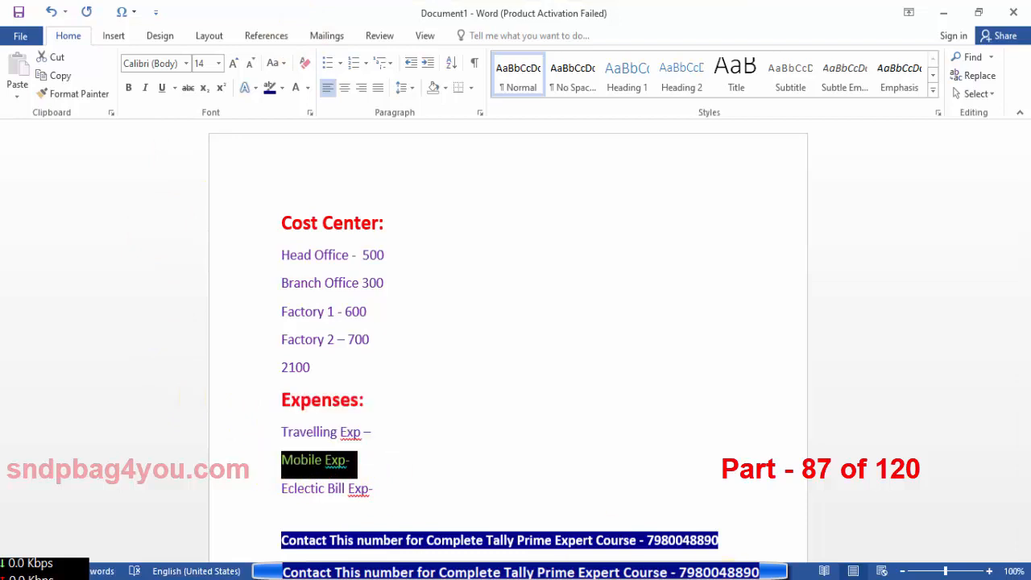
pyautogui.moveTo(718, 578)
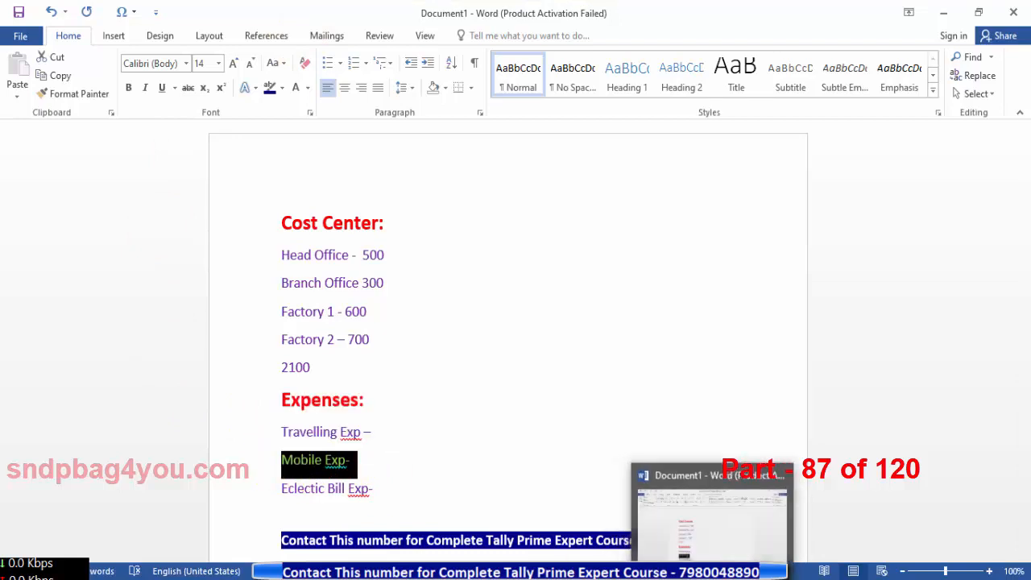
pyautogui.click(679, 527)
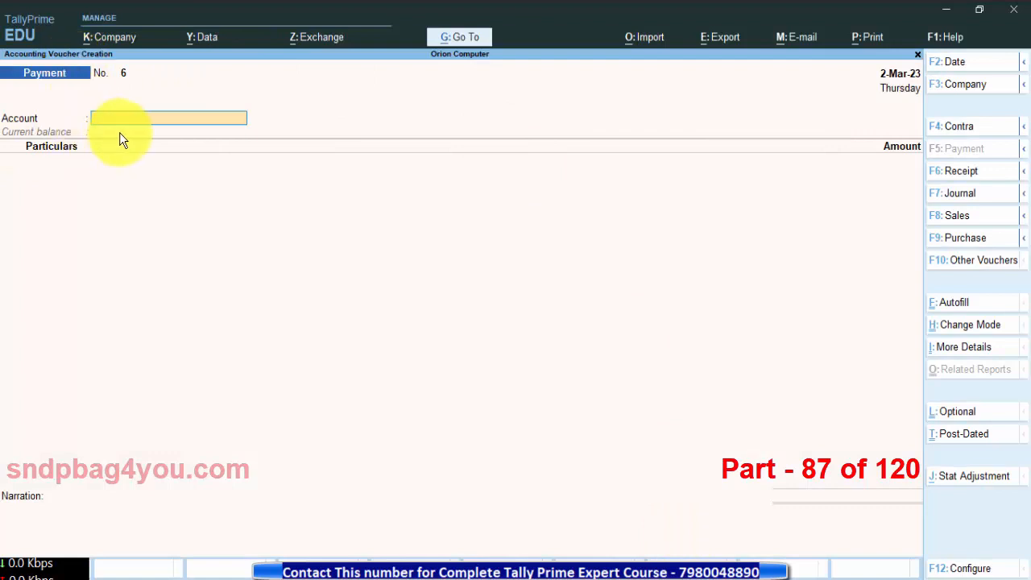
# Step: Choose Cash as the new payment voucher's account and enter the Mobile Bill ledger with an amount of 500
pyautogui.click(217, 119)
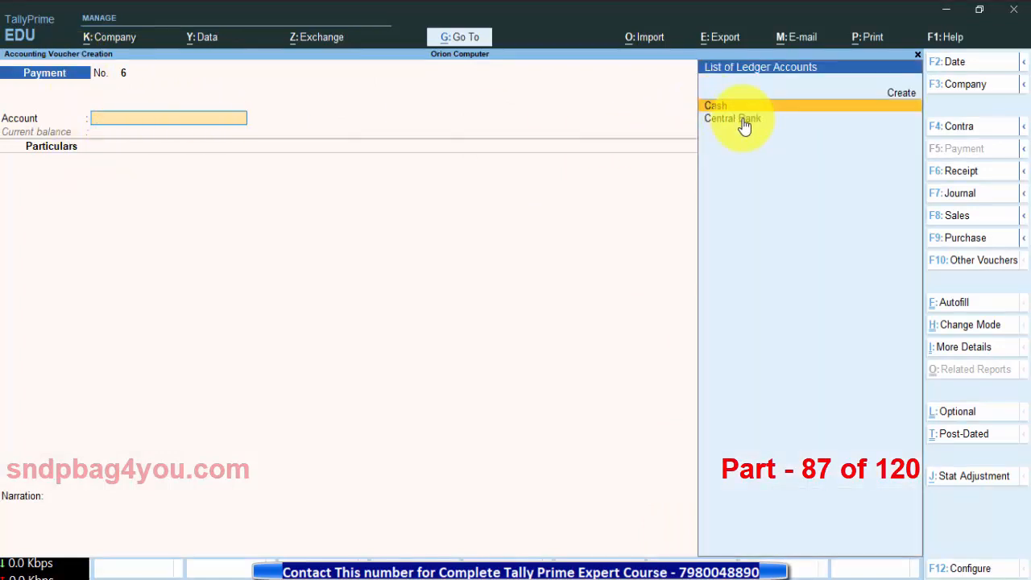
pyautogui.press('Return')
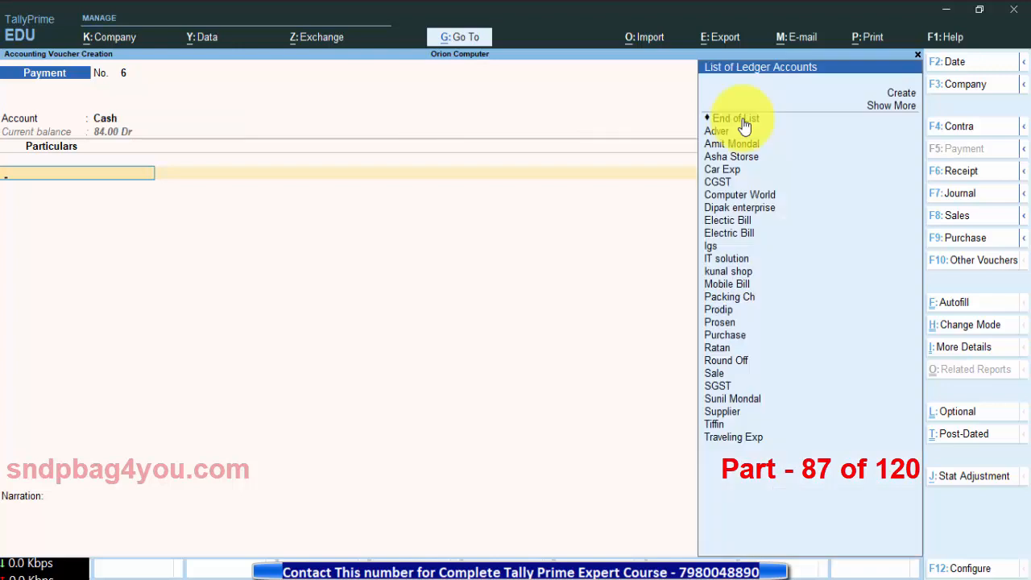
pyautogui.write('Mo')
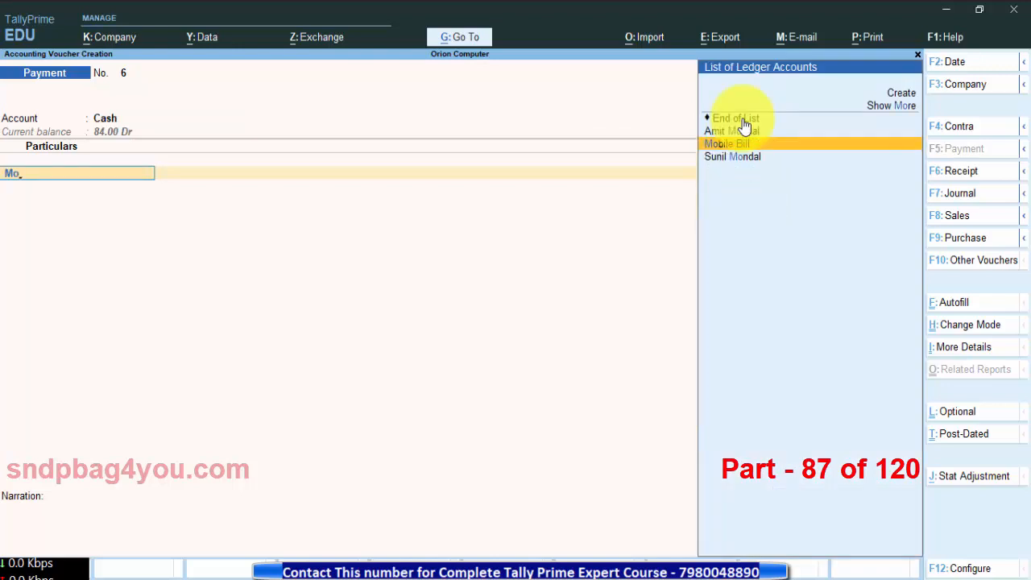
pyautogui.click(800, 146)
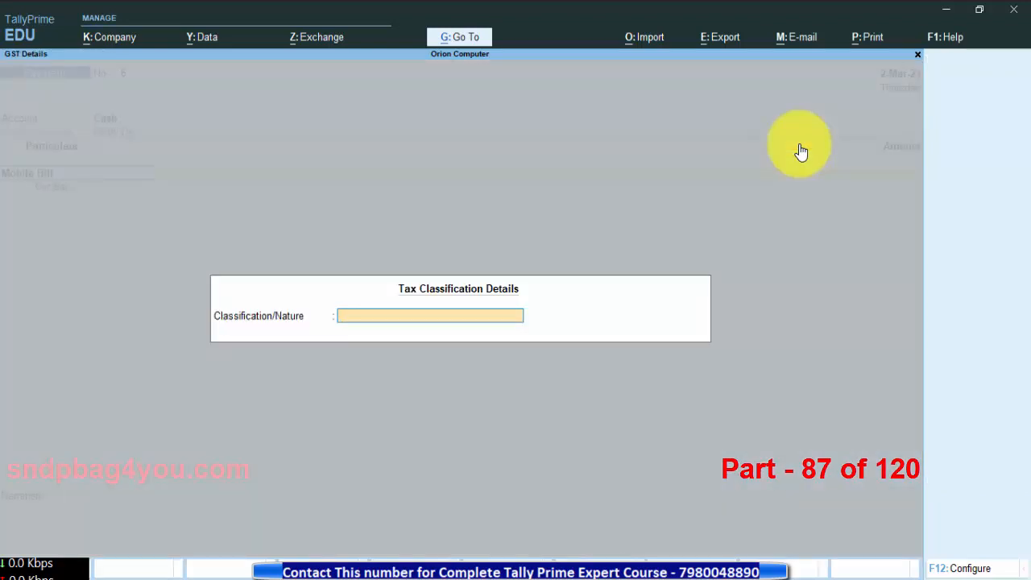
pyautogui.press('Return')
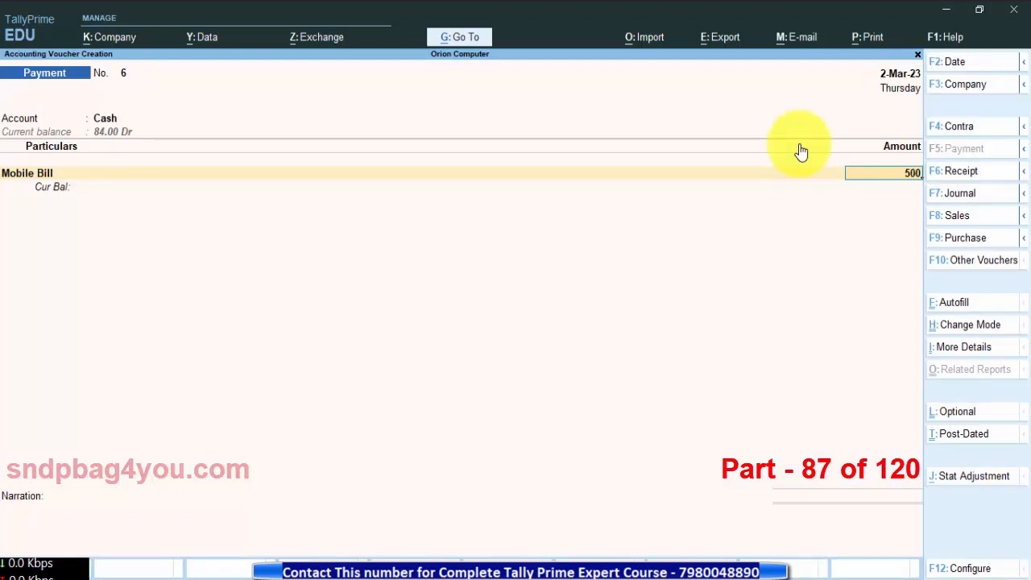
pyautogui.press('Return')
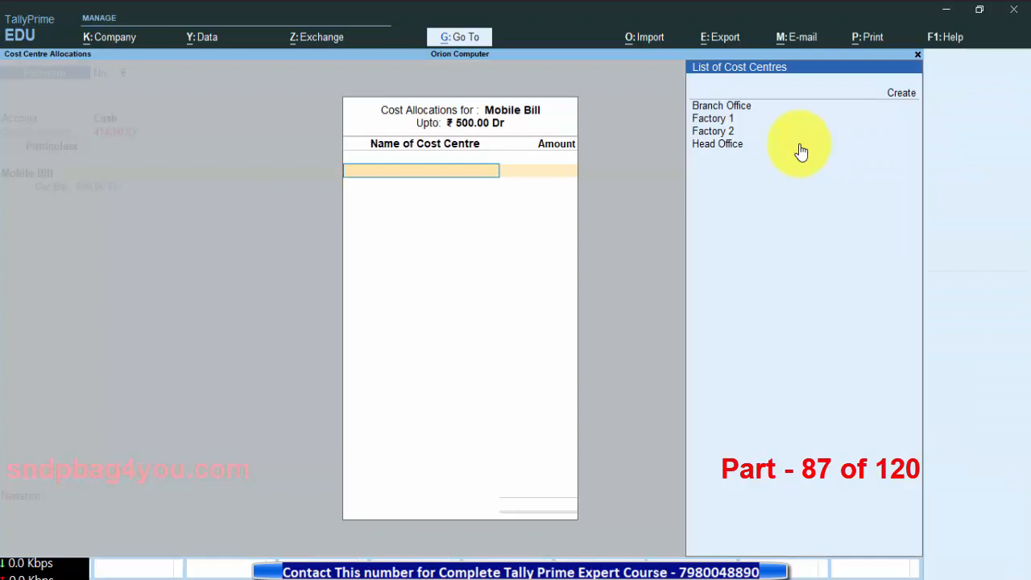
# Step: Allocate 50 of the Mobile Bill to Branch Office and 100 to Factory 1
pyautogui.press('Down')
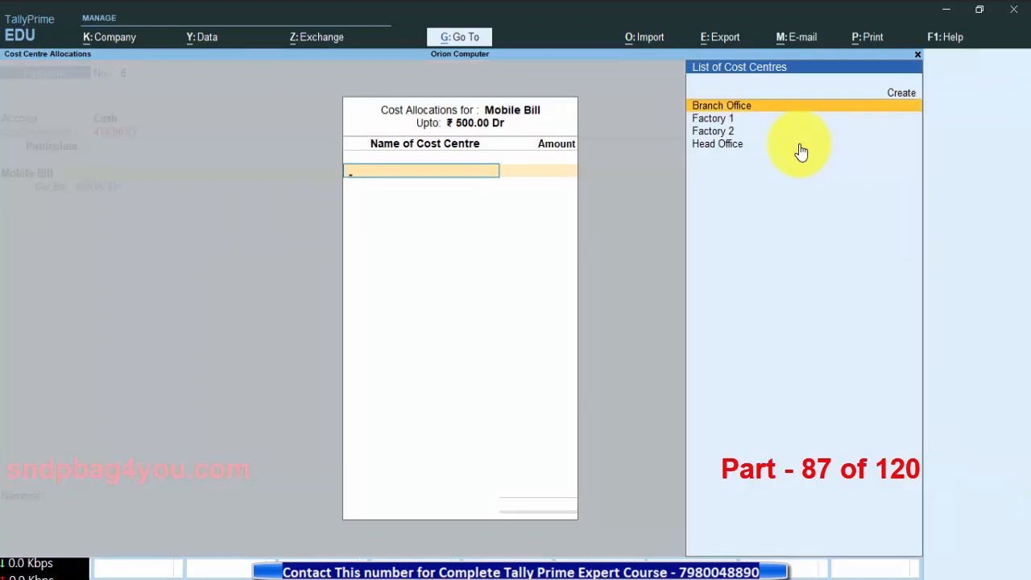
pyautogui.press('Return')
pyautogui.write('50')
pyautogui.press('Return')
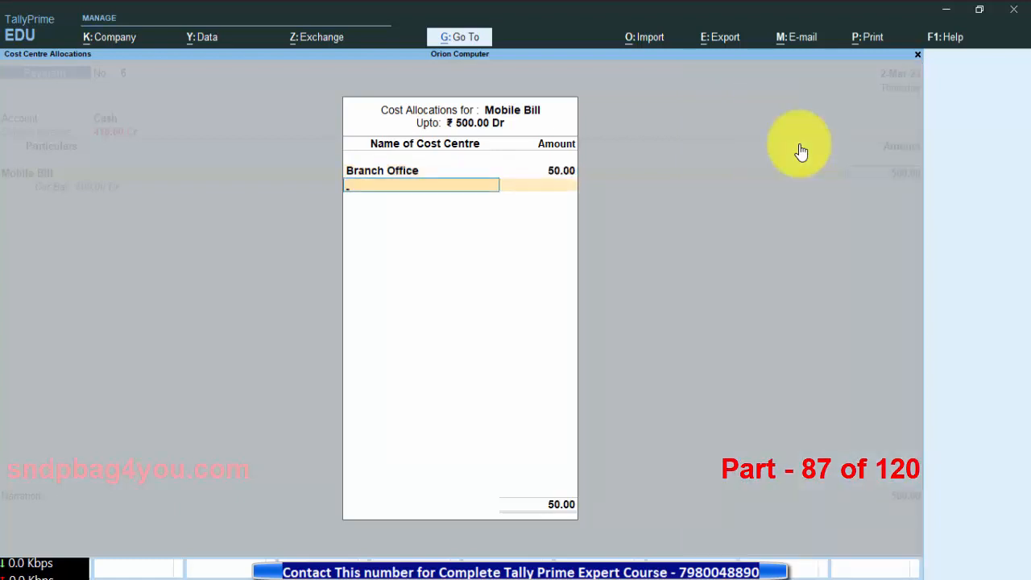
pyautogui.press('Down')
pyautogui.press('Down')
pyautogui.press('Return')
pyautogui.write('100')
pyautogui.press('Return')
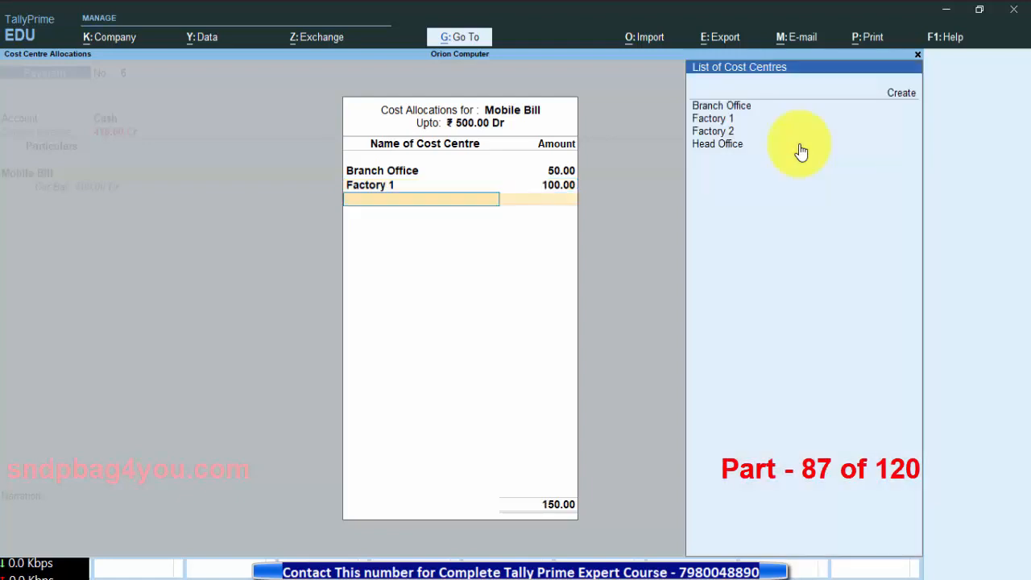
# Step: Allocate the remaining 350 of the Mobile Bill to Head Office and quit the payment voucher without saving it
pyautogui.press('Down')
pyautogui.press('Down')
pyautogui.press('Down')
pyautogui.press('Down')
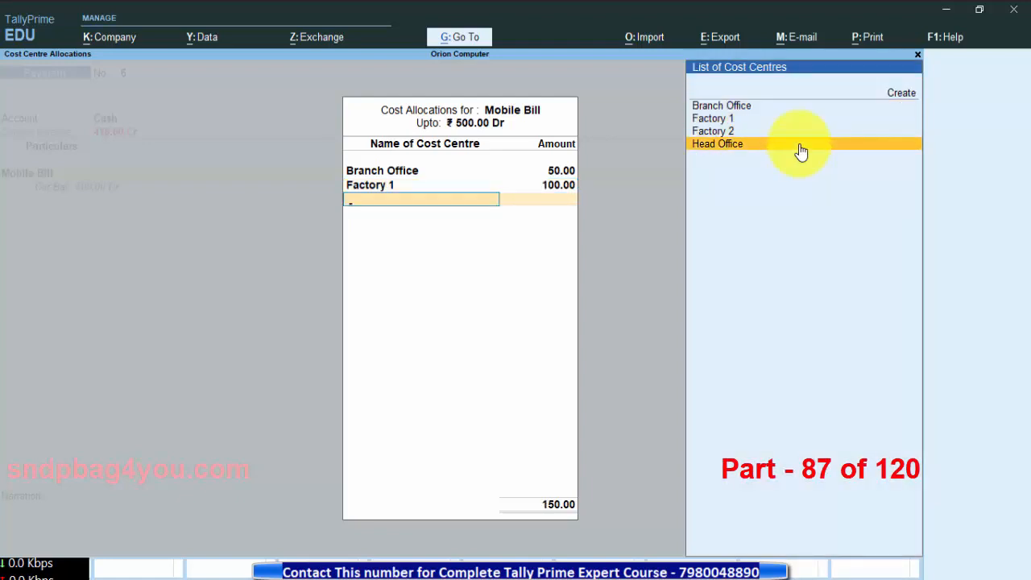
pyautogui.press('Return')
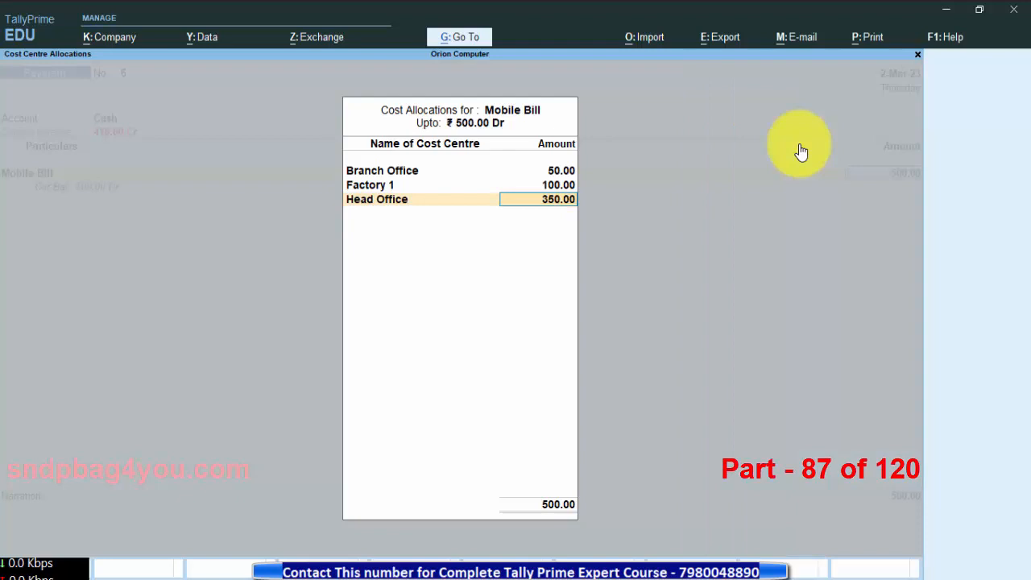
pyautogui.press('Return')
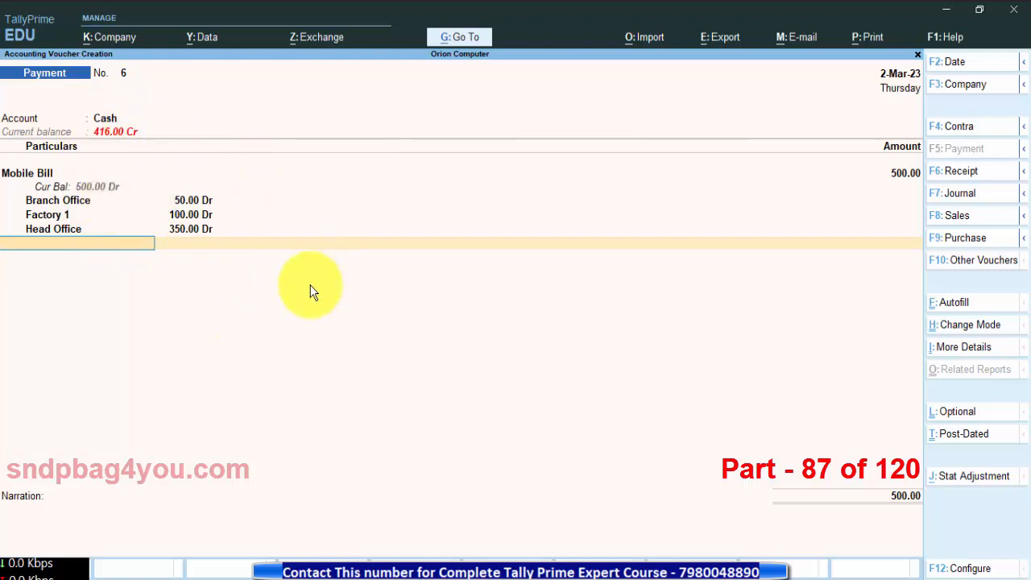
pyautogui.press('Escape')
pyautogui.press('y')
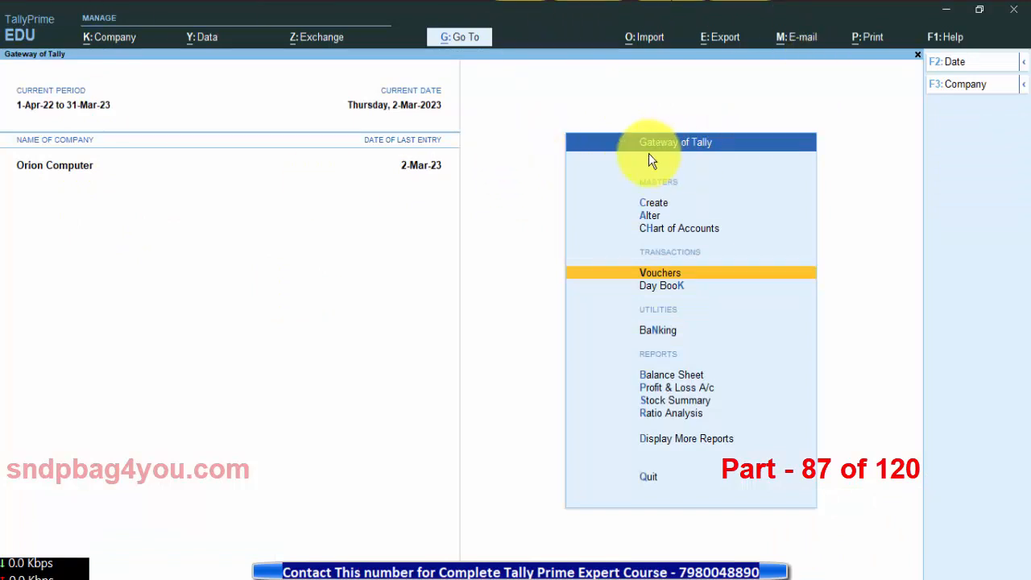
# Step: Open the Cost Centre Summary report from the statements of accounts
pyautogui.click(677, 440)
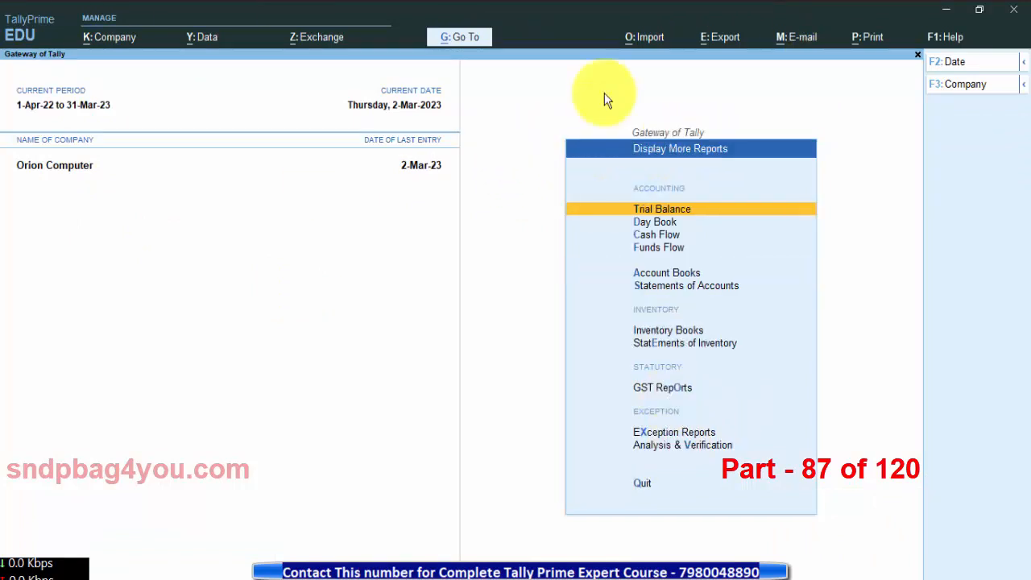
pyautogui.click(685, 287)
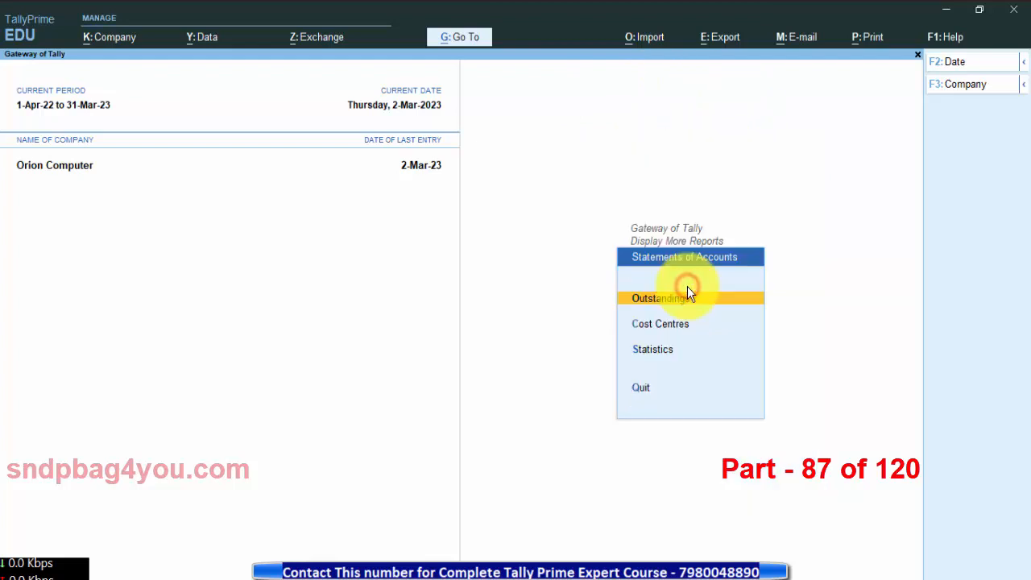
pyautogui.click(666, 324)
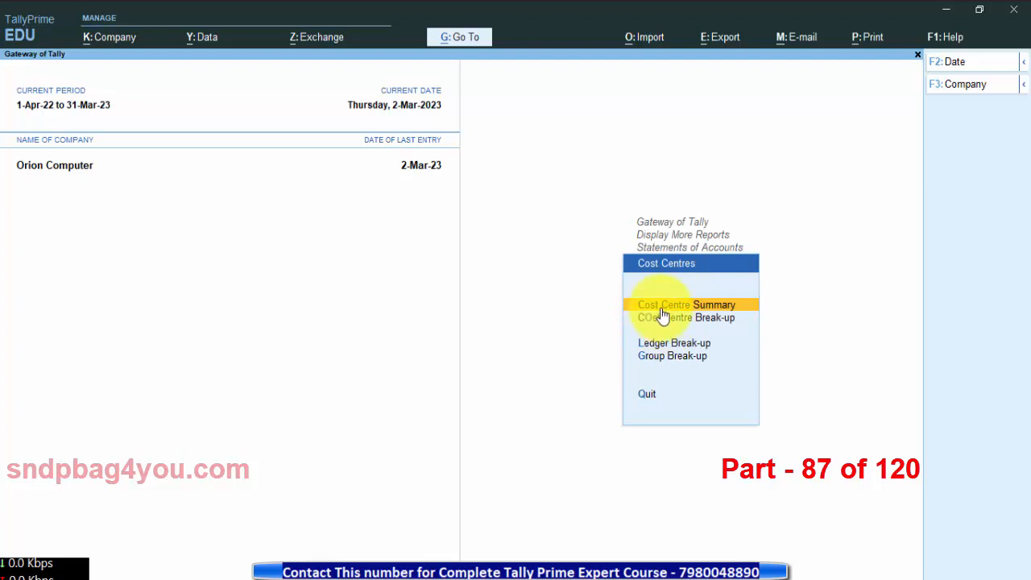
pyautogui.click(714, 306)
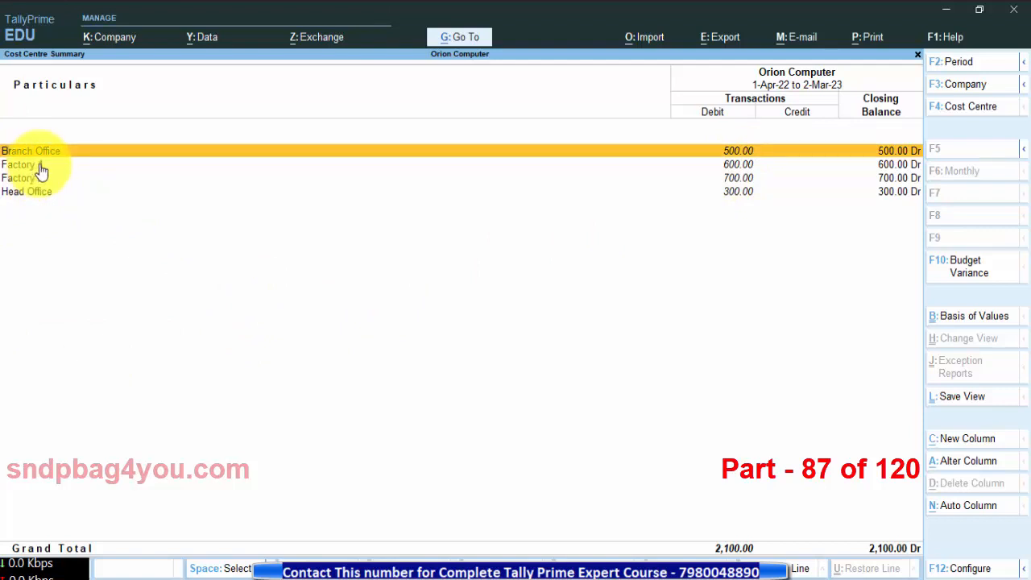
# Step: Drill down into Branch Office's March vouchers and return to the Cost Centre Summary
pyautogui.click(403, 166)
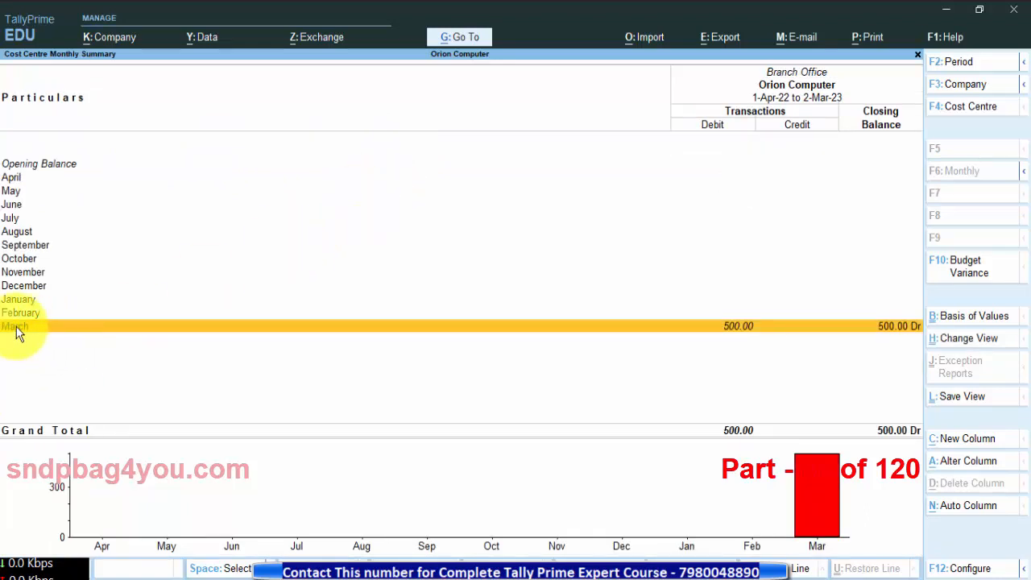
pyautogui.click(77, 333)
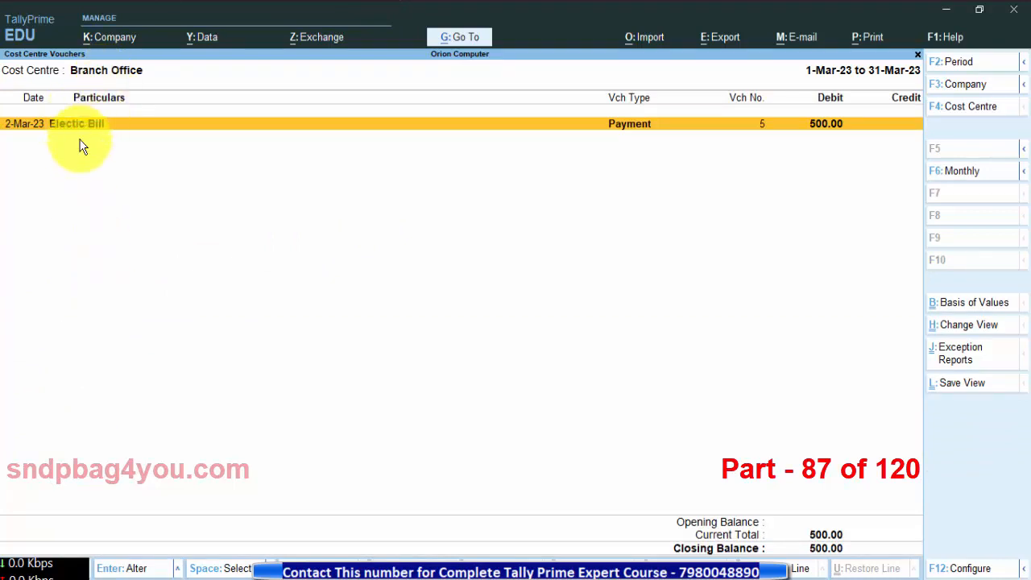
pyautogui.press('Escape')
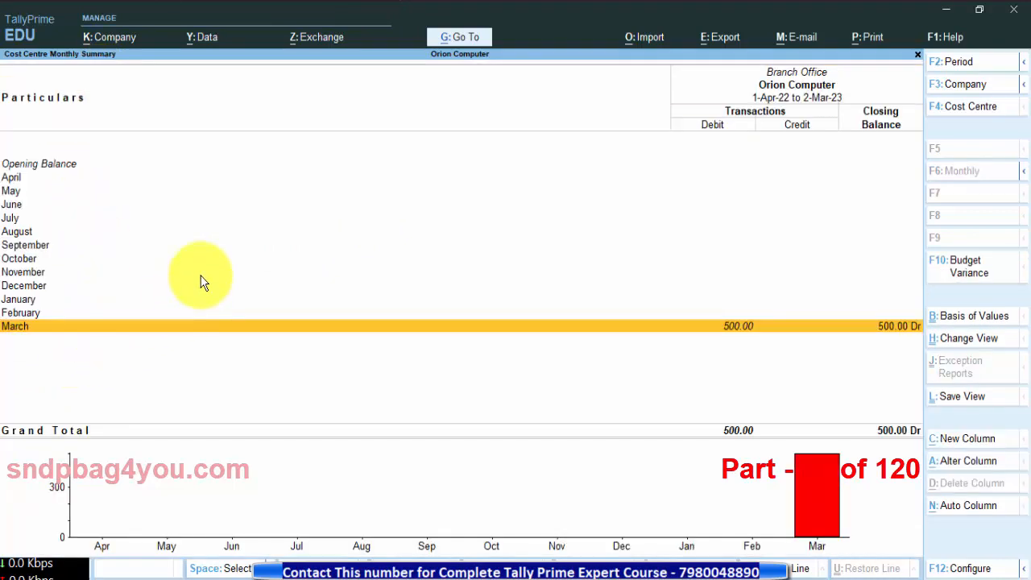
pyautogui.press('Escape')
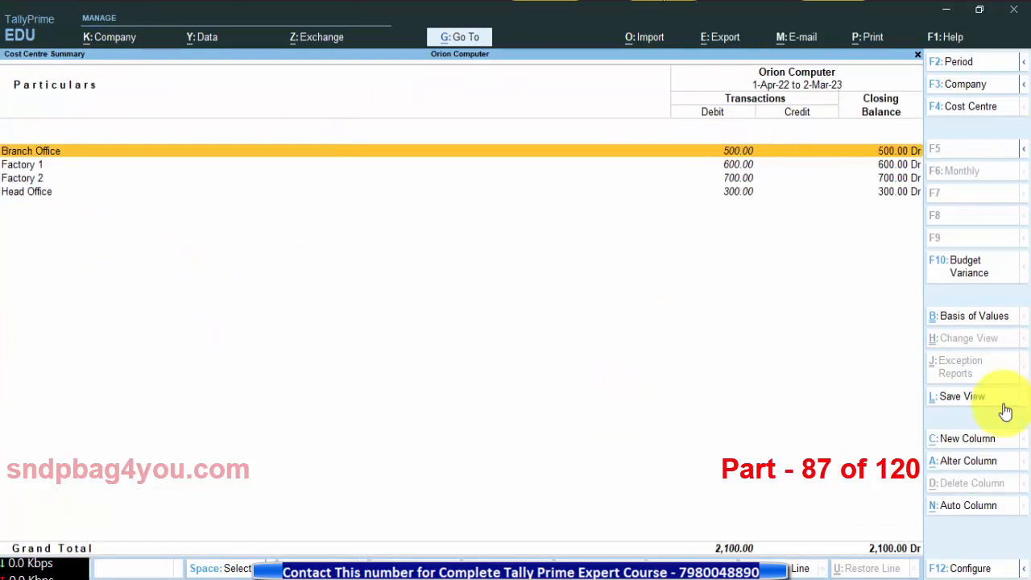
# Step: Add a comparison column starting 1-Apr-22 with Actuals values to the Cost Centre Summary, and close the report
pyautogui.click(970, 441)
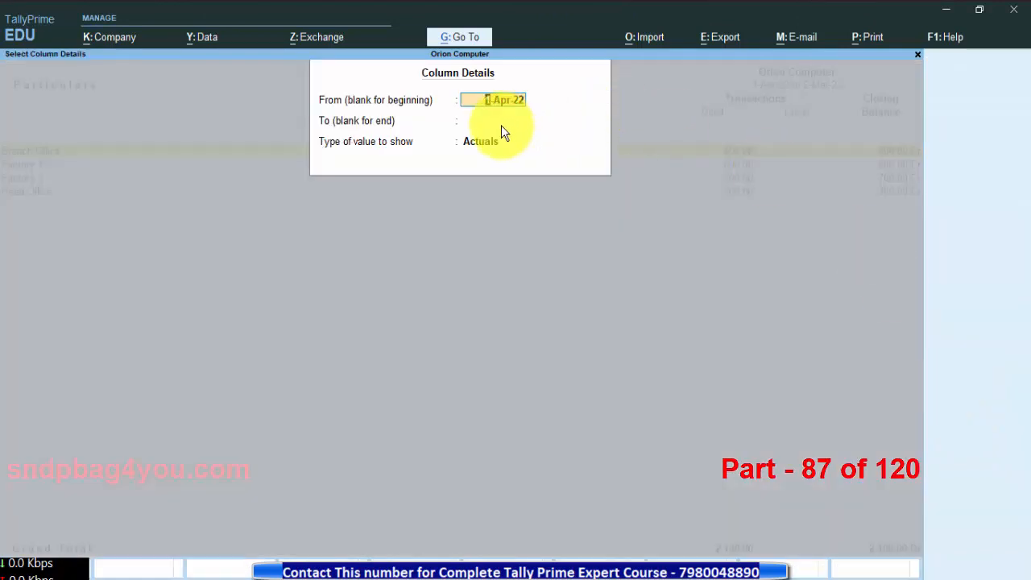
pyautogui.press('Return')
pyautogui.press('Return')
pyautogui.press('Return')
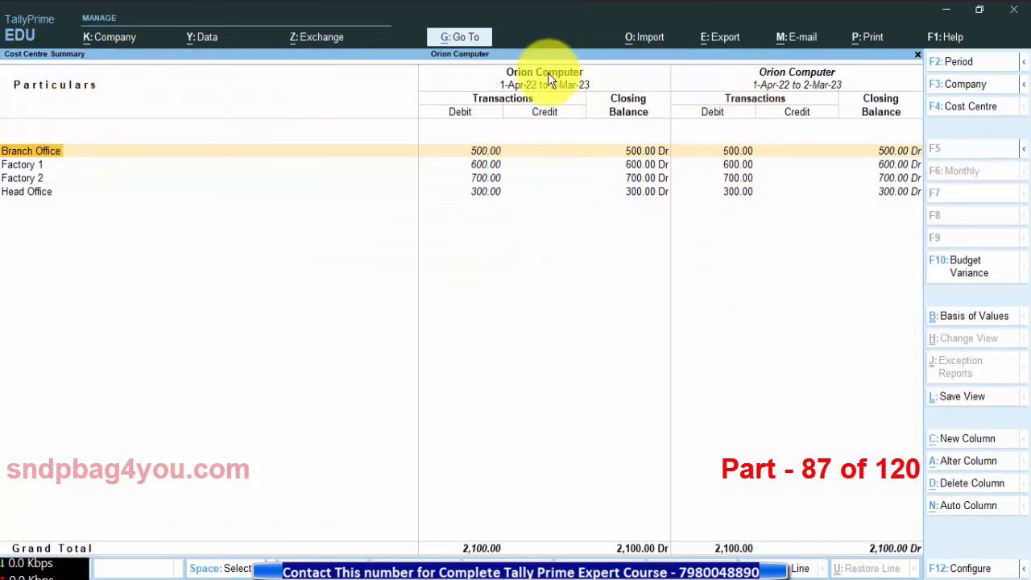
pyautogui.press('Escape')
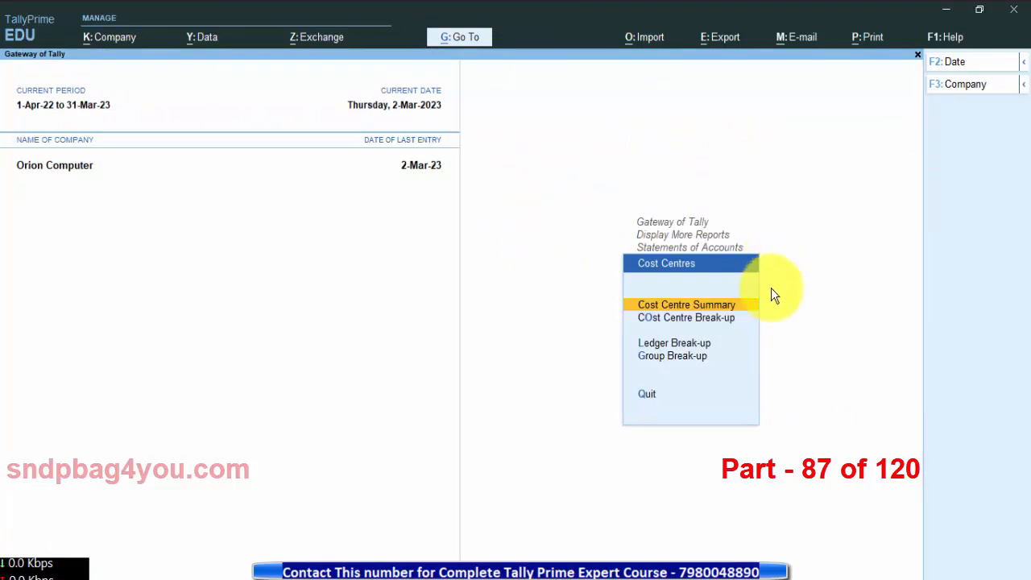
# Step: View the Cost Centre Break-up report for Factory 2 and return to the cost centre reports
pyautogui.click(695, 320)
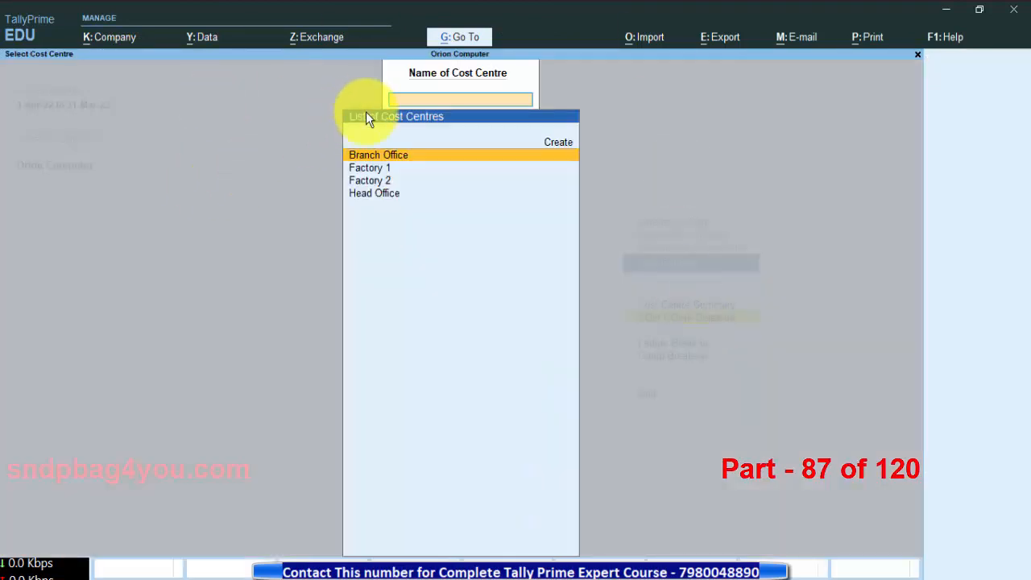
pyautogui.click(375, 185)
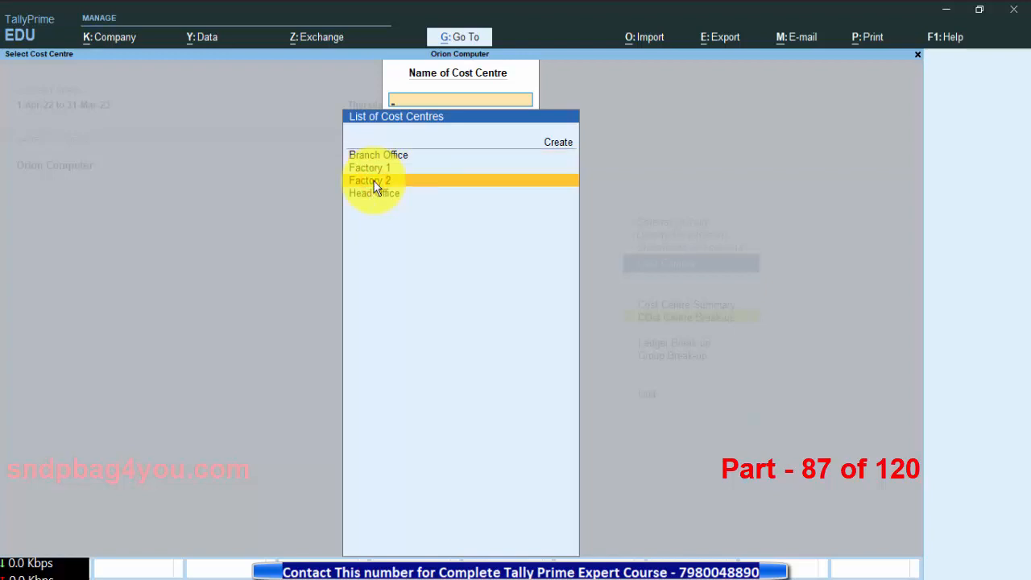
pyautogui.click(375, 186)
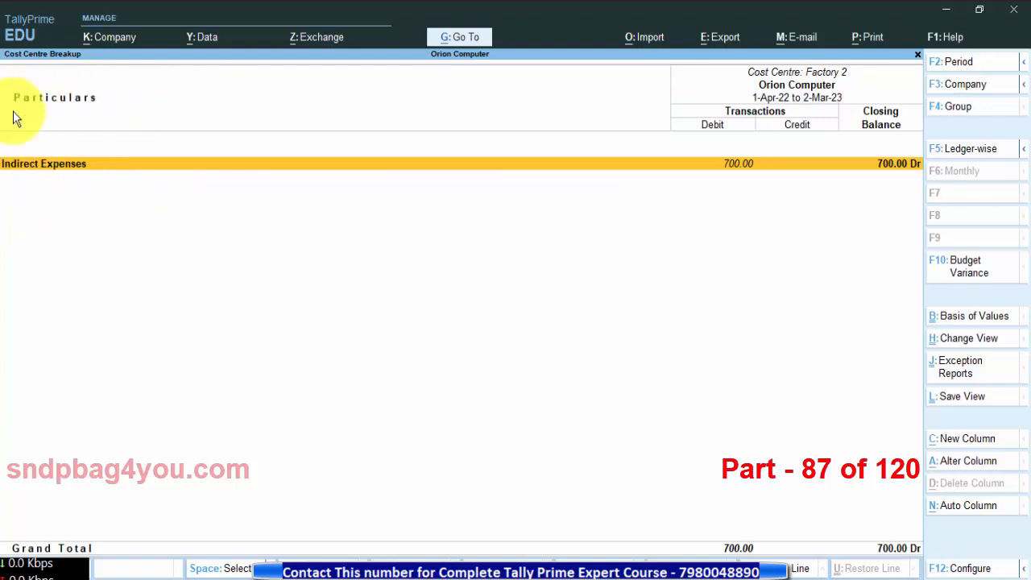
pyautogui.press('Escape')
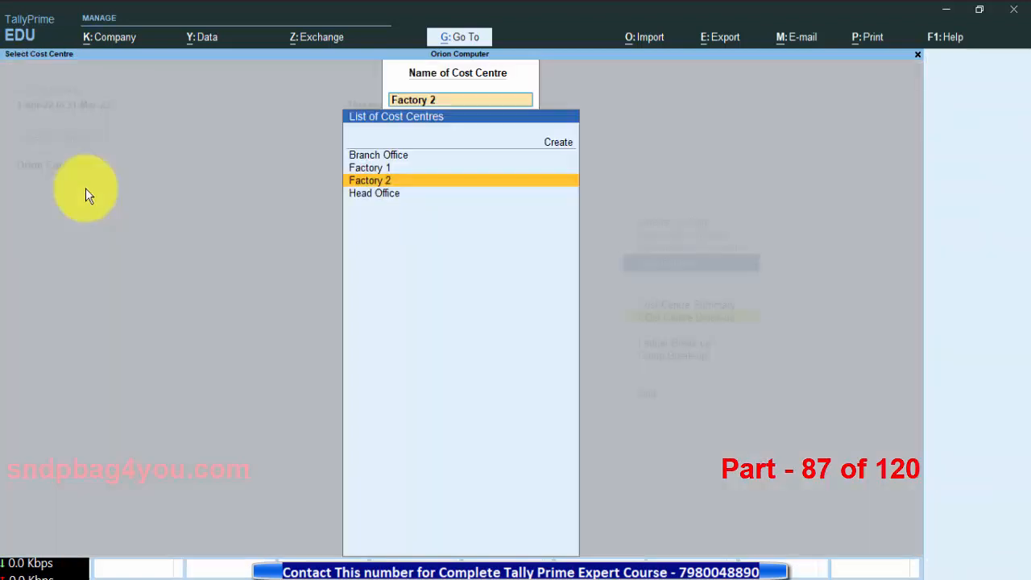
pyautogui.press('Escape')
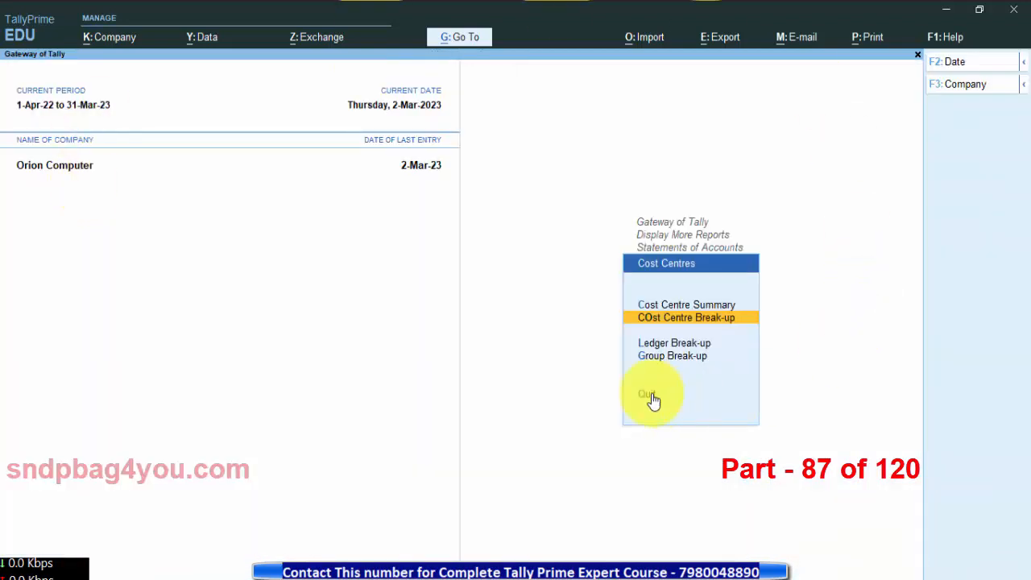
# Step: Check the ledgers offered for Ledger Break-up, and open the Group Break-up report for Indirect Expenses
pyautogui.click(663, 343)
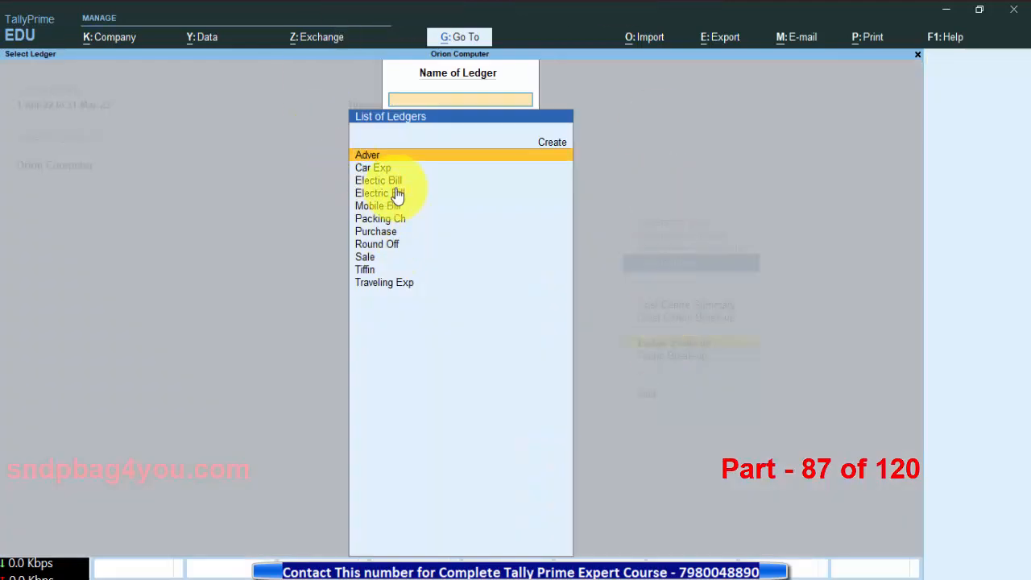
pyautogui.press('Escape')
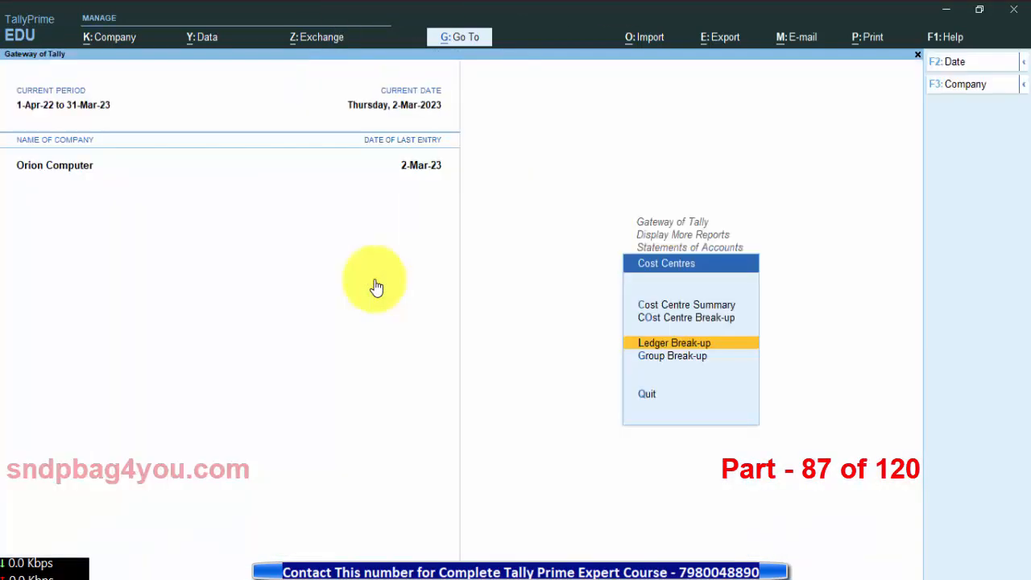
pyautogui.click(671, 356)
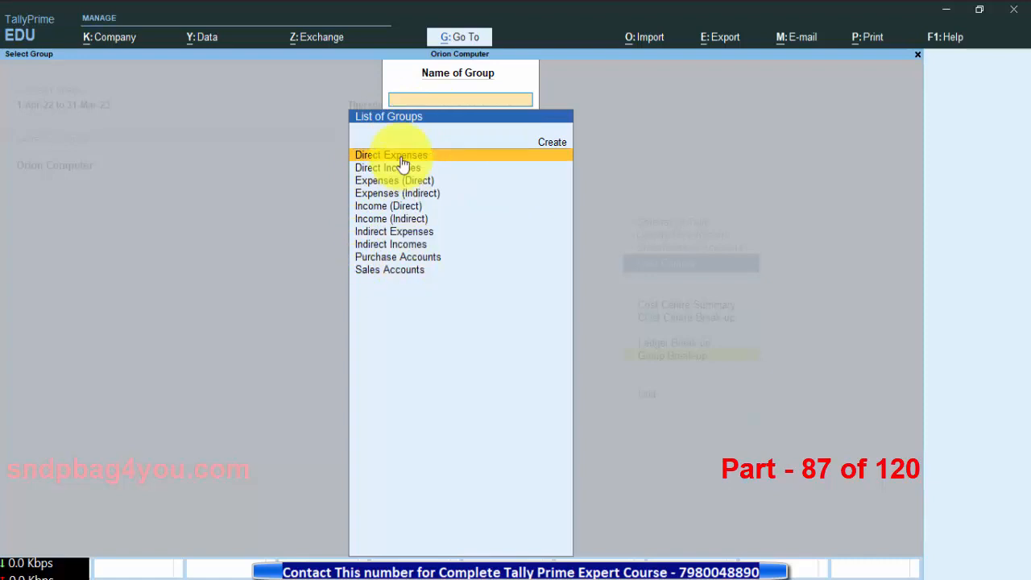
pyautogui.click(379, 233)
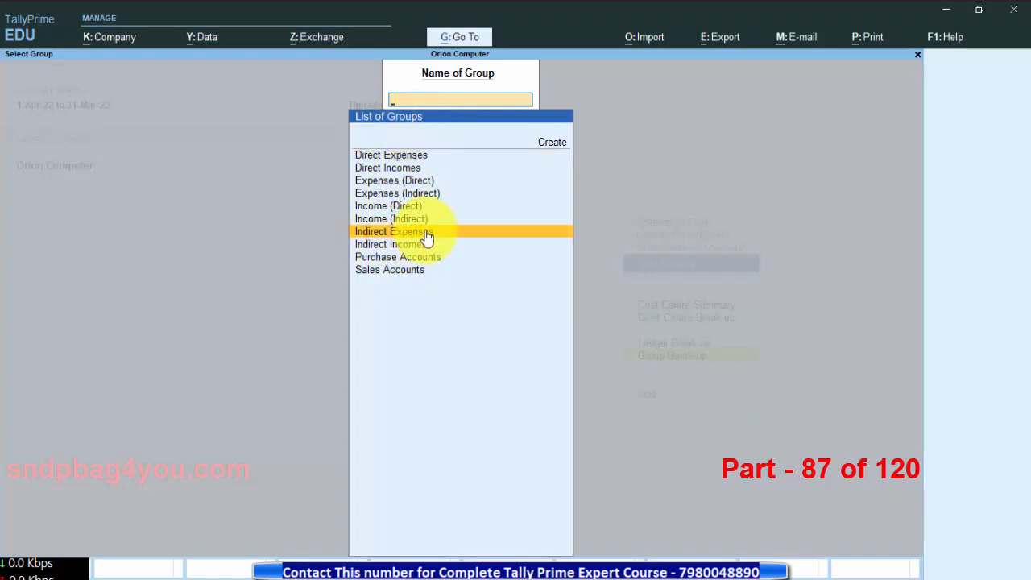
pyautogui.click(427, 234)
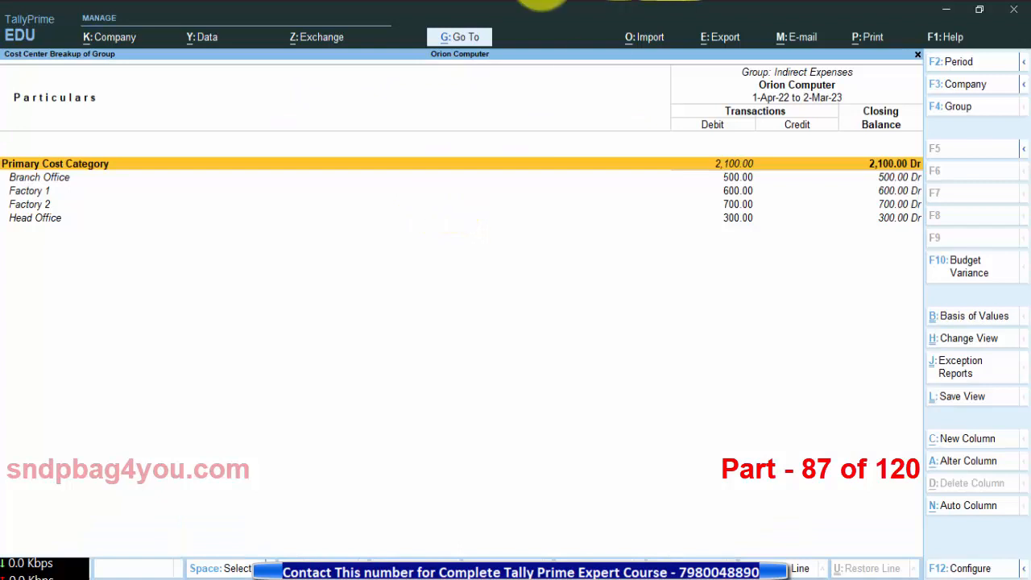